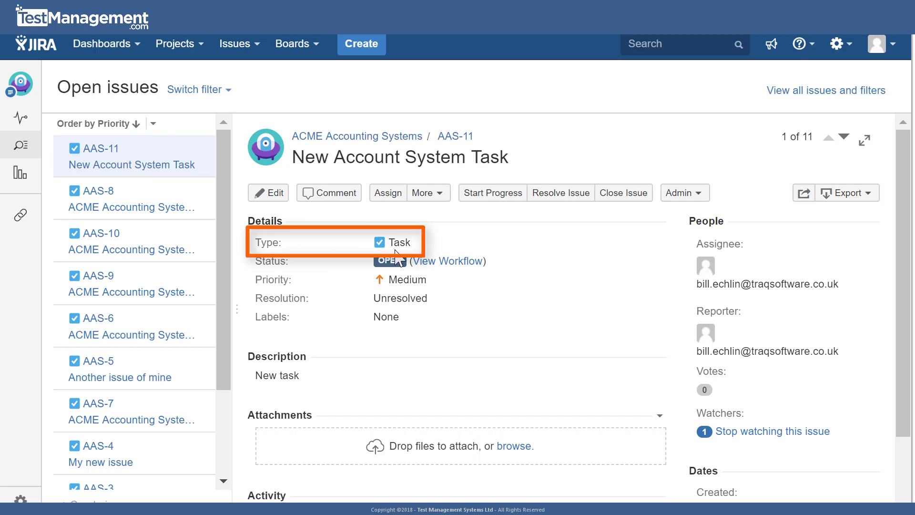
- Create a Task with summary 'A new issue' and Low priority
{"action": "mouse_move", "coordinate": [395, 262]}
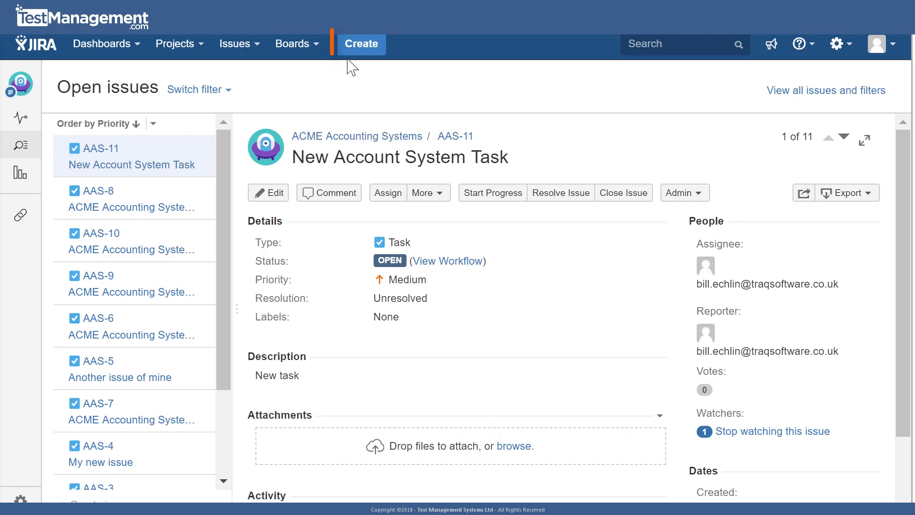
{"action": "left_click", "coordinate": [361, 54]}
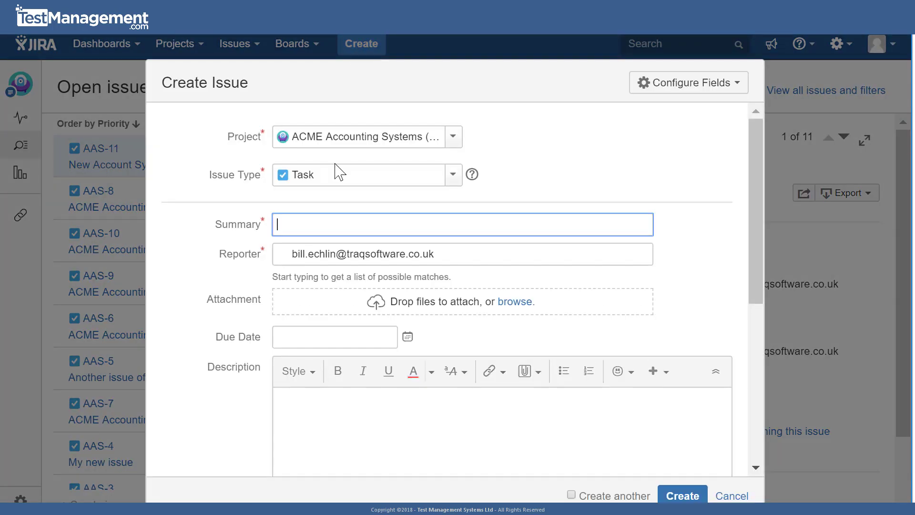
{"action": "type", "text": "A new issue"}
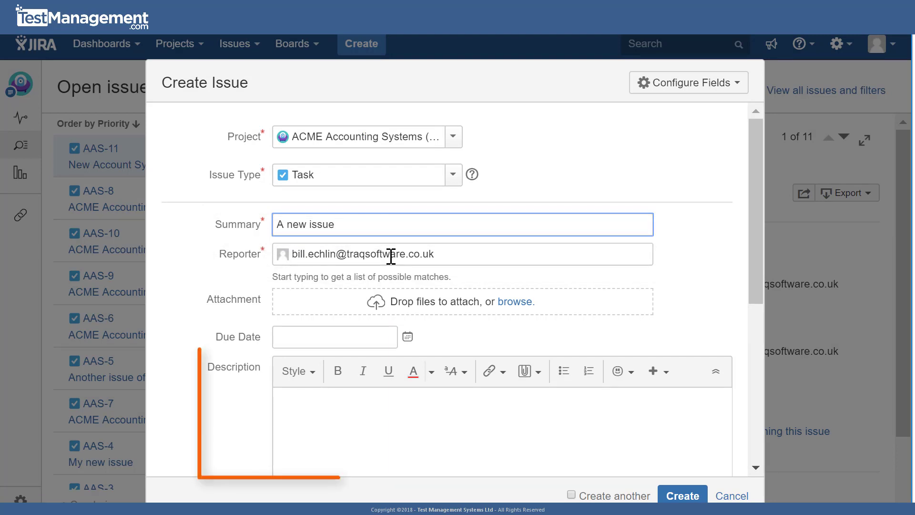
{"action": "left_click", "coordinate": [337, 420]}
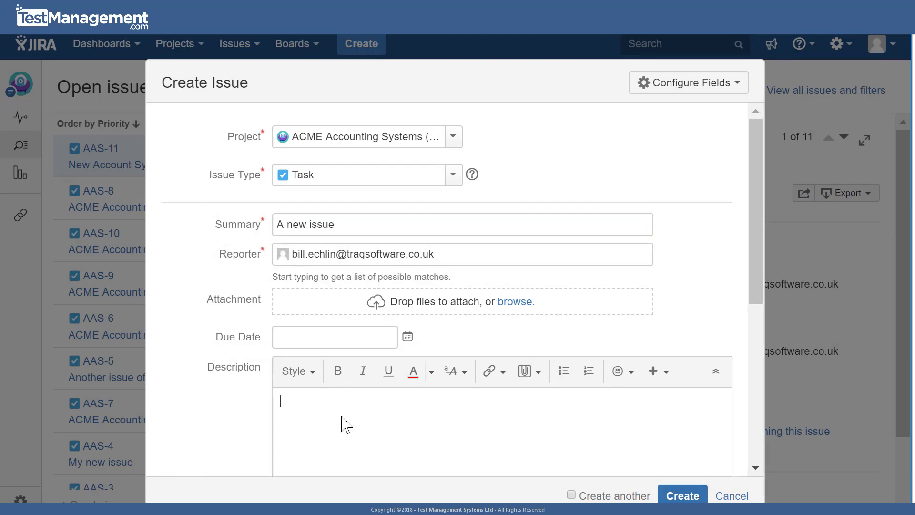
{"action": "scroll", "coordinate": [358, 402], "scroll_direction": "down", "scroll_amount": 6}
{"action": "scroll", "coordinate": [358, 403], "scroll_direction": "down", "scroll_amount": 1}
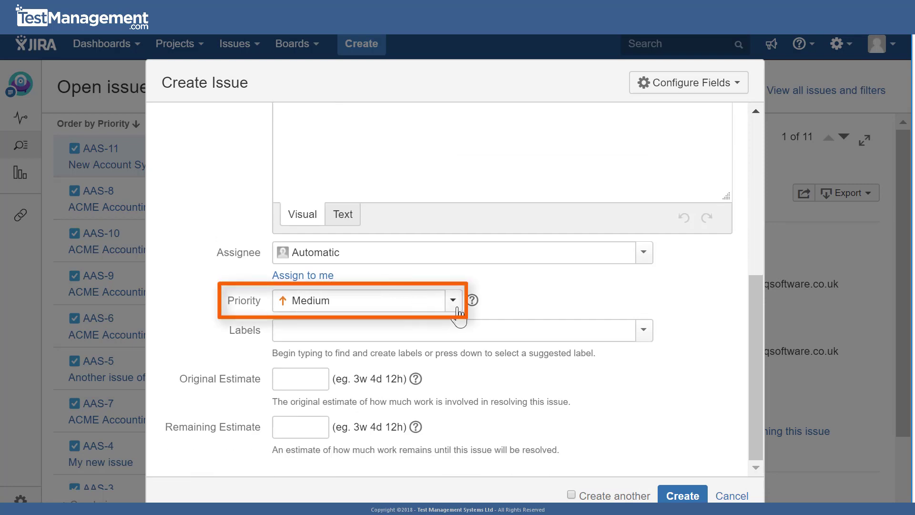
{"action": "left_click", "coordinate": [456, 309]}
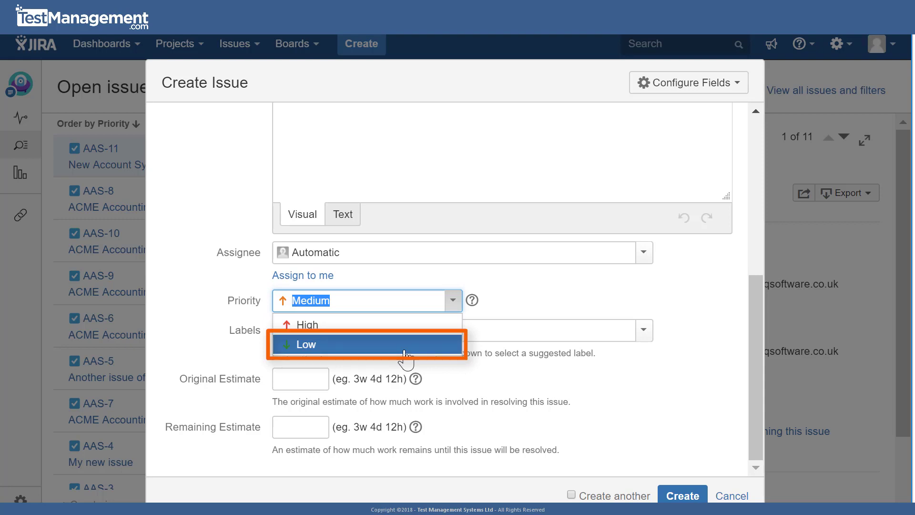
{"action": "left_click", "coordinate": [404, 352]}
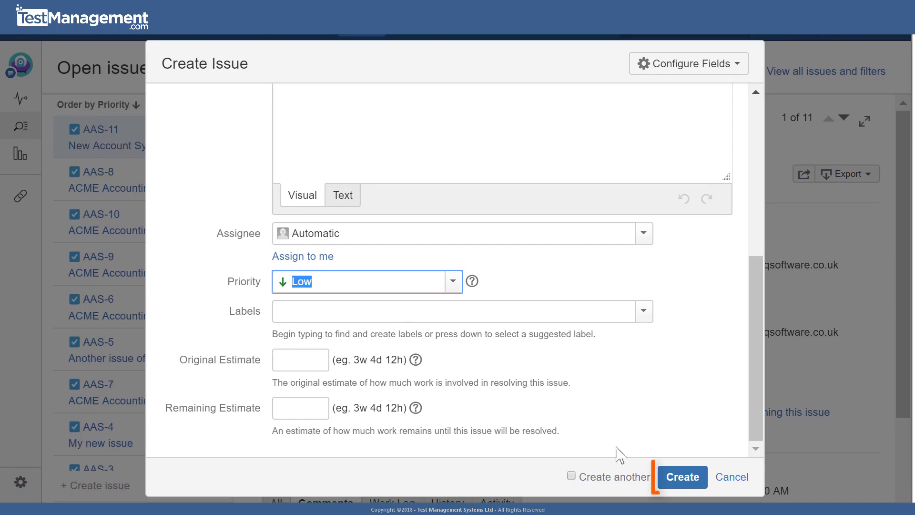
{"action": "left_click", "coordinate": [681, 486]}
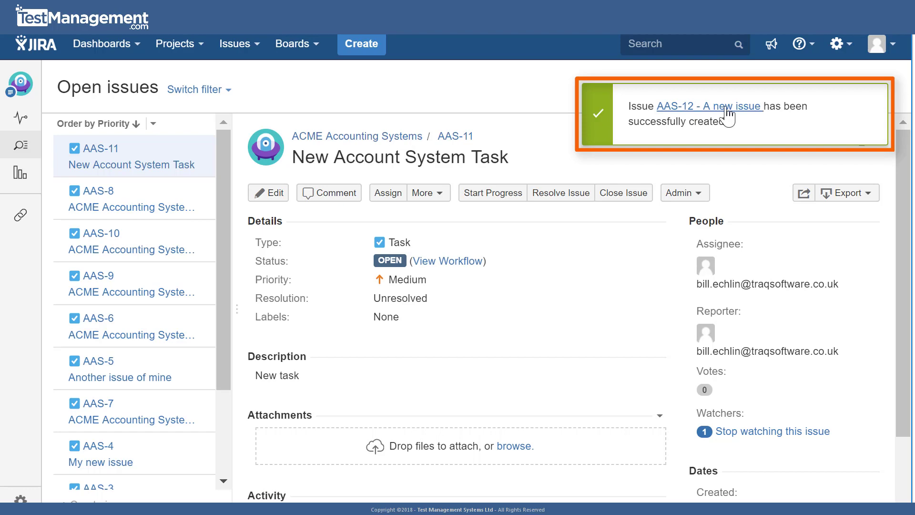
- View AAS-12, then filter the full issue search to Low priority, leaving only AAS-12
{"action": "left_click", "coordinate": [727, 107]}
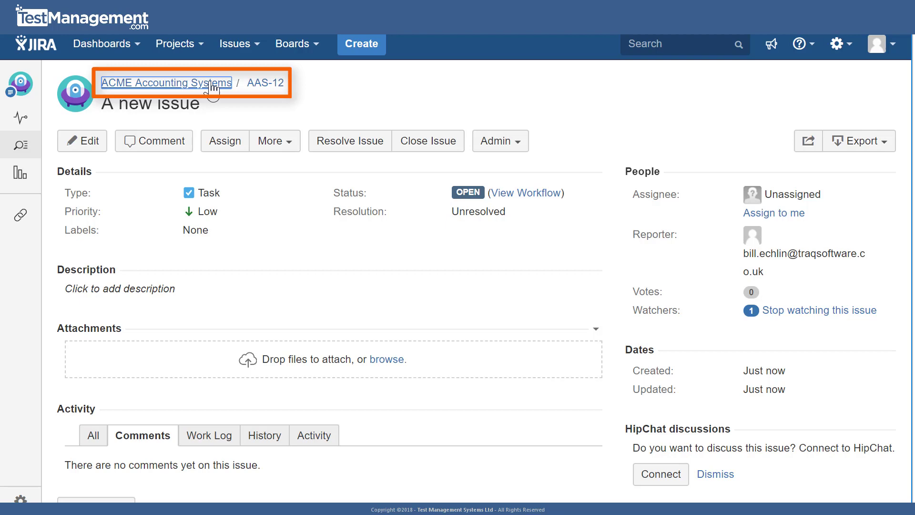
{"action": "left_click", "coordinate": [213, 85]}
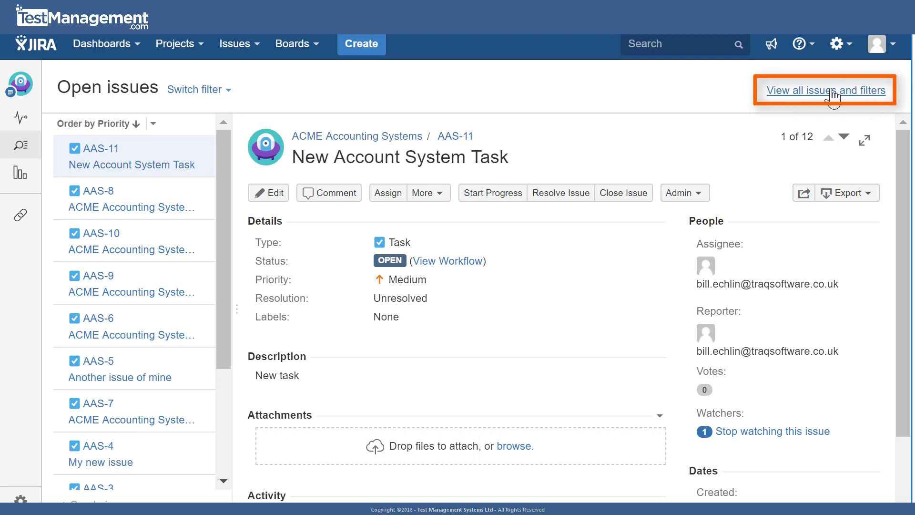
{"action": "left_click", "coordinate": [833, 94]}
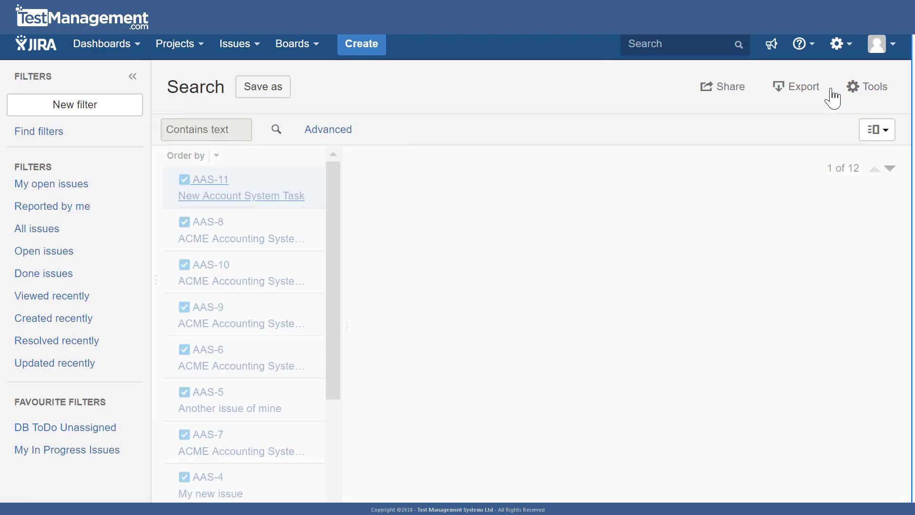
{"action": "left_click", "coordinate": [581, 130]}
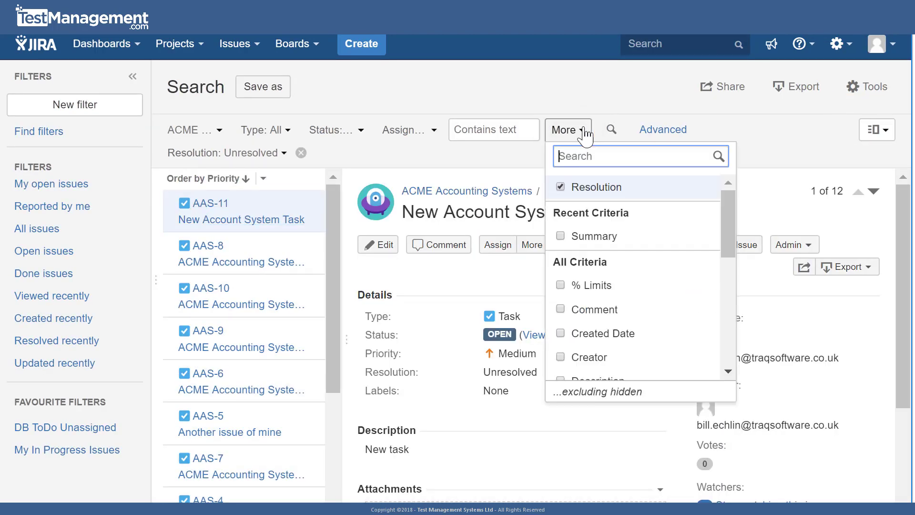
{"action": "scroll", "coordinate": [603, 264], "scroll_direction": "down", "scroll_amount": 5}
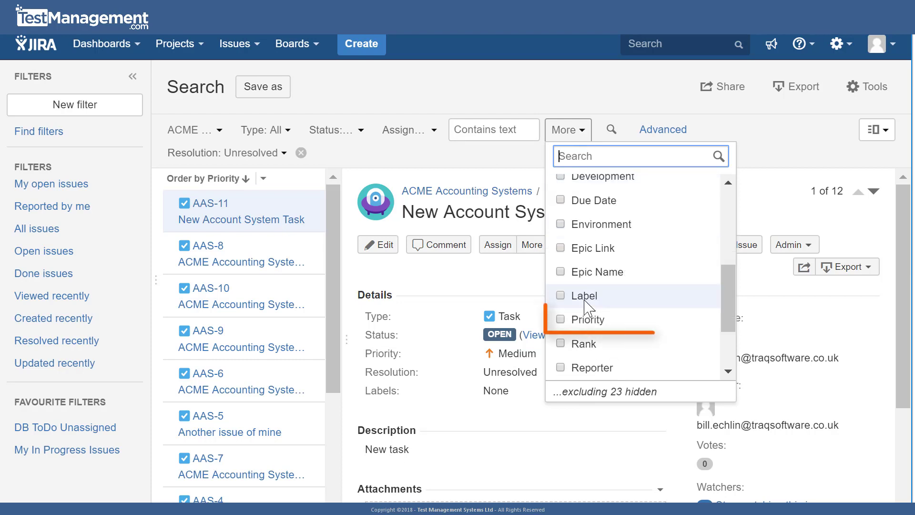
{"action": "left_click", "coordinate": [562, 320]}
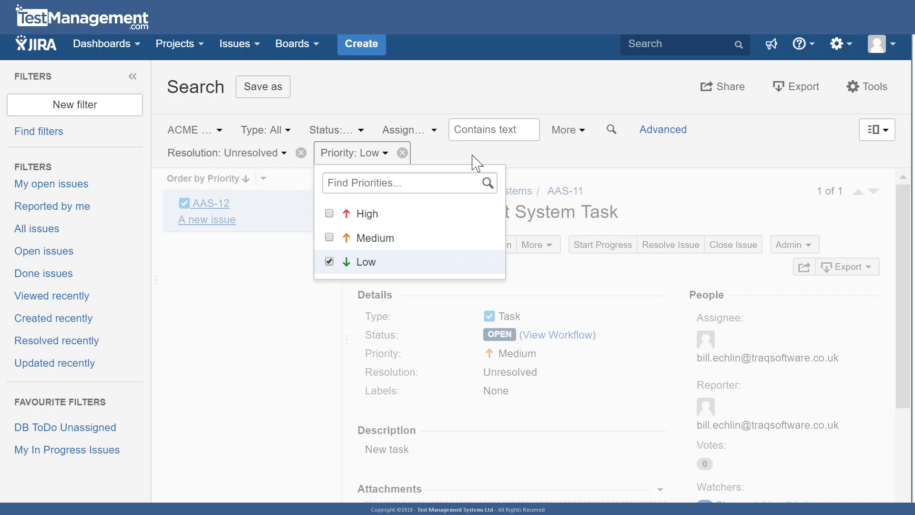
{"action": "left_click", "coordinate": [473, 155]}
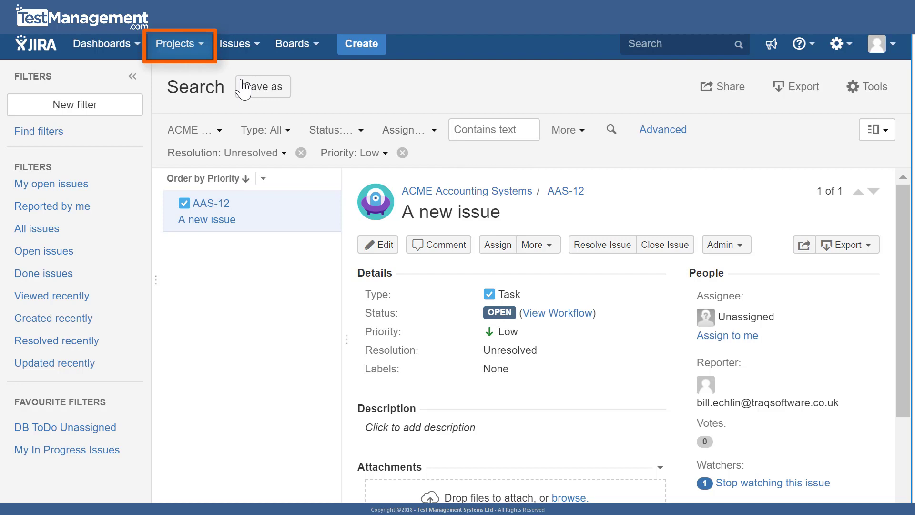
- Go to ACME Accounting Systems project settings, Priorities, and show the Actions menu
{"action": "left_click", "coordinate": [202, 52]}
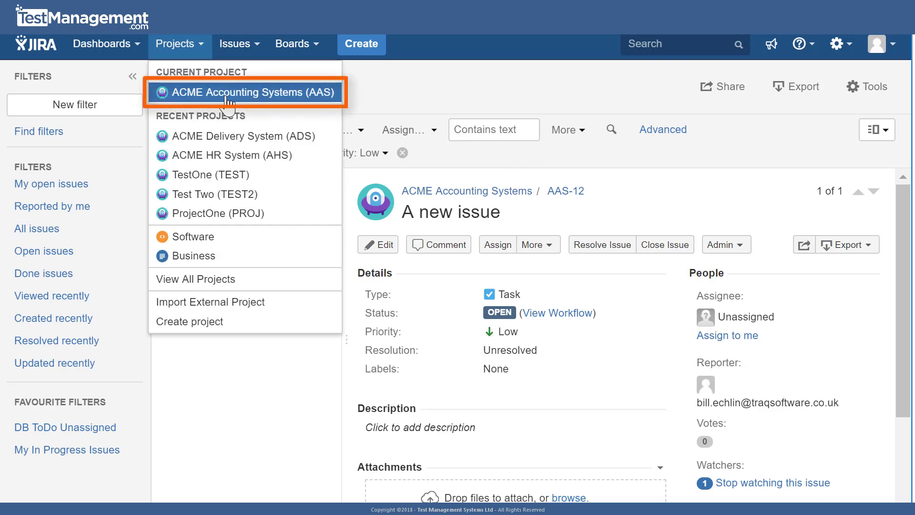
{"action": "left_click", "coordinate": [230, 95]}
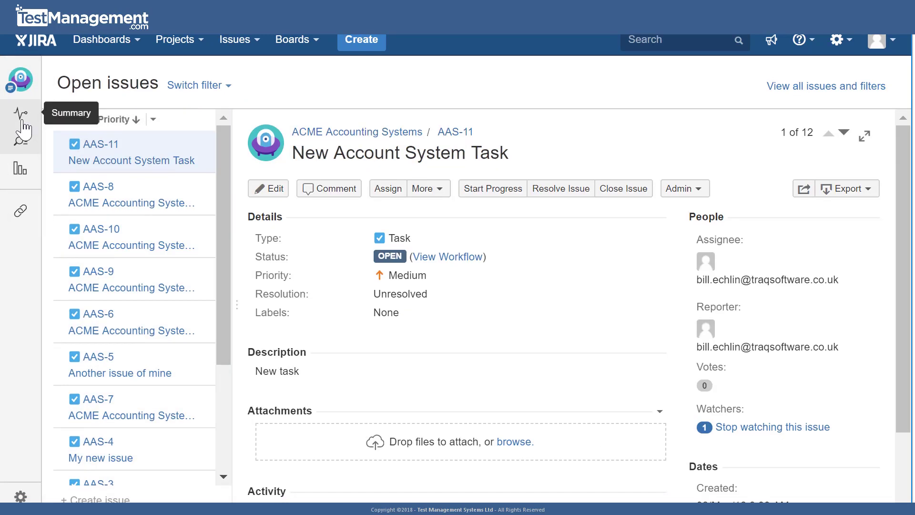
{"action": "scroll", "coordinate": [29, 200], "scroll_direction": "down", "scroll_amount": 1}
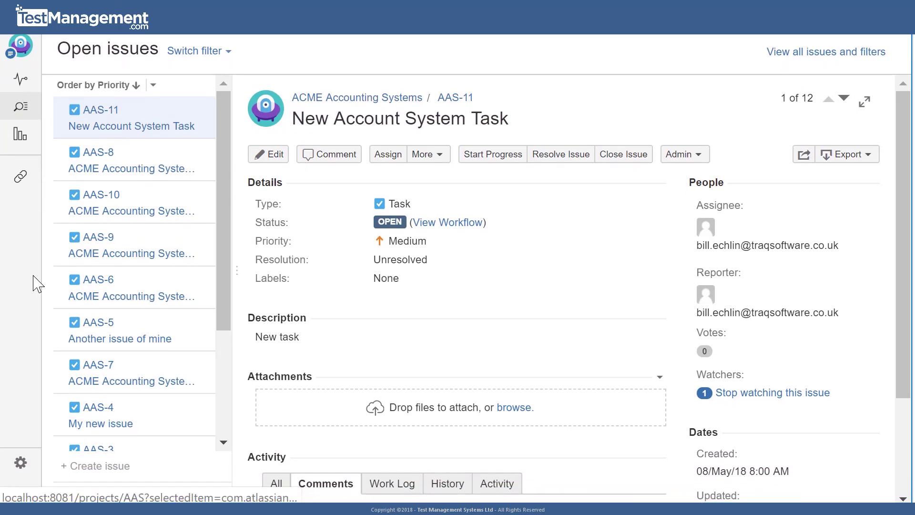
{"action": "left_click", "coordinate": [20, 462]}
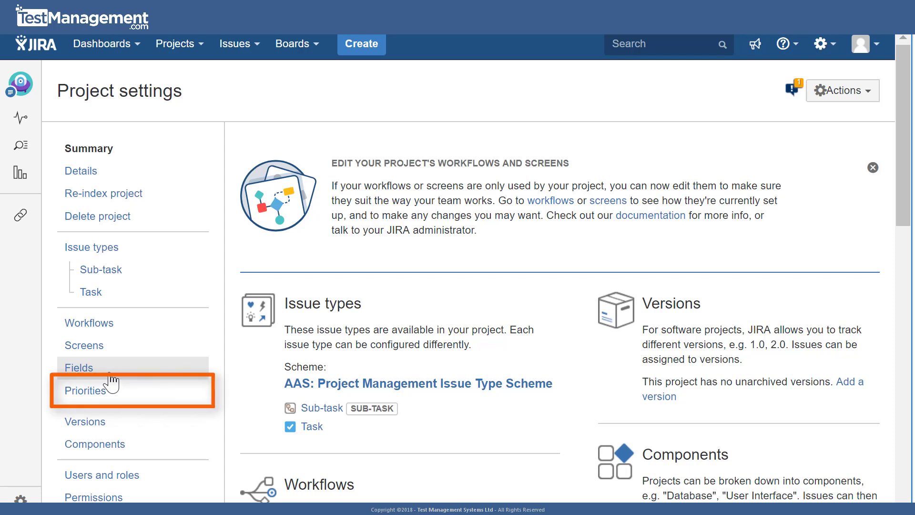
{"action": "left_click", "coordinate": [111, 384]}
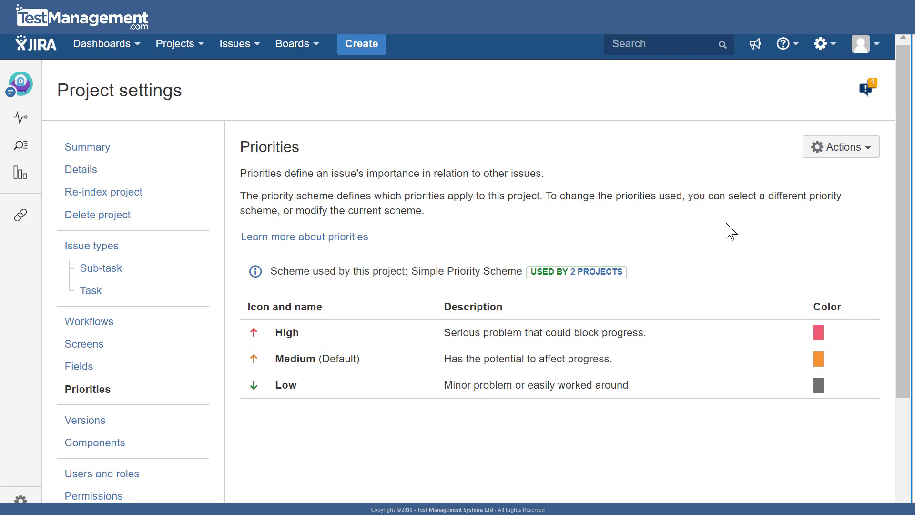
{"action": "left_click", "coordinate": [866, 156]}
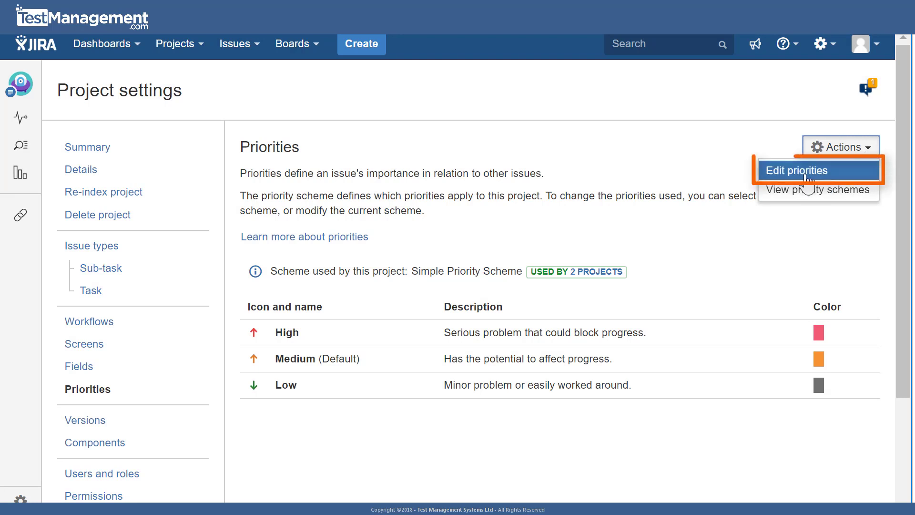
- Edit the Simple Priority Scheme after entering the admin password, adding Lowest and Highest
{"action": "left_click", "coordinate": [811, 176]}
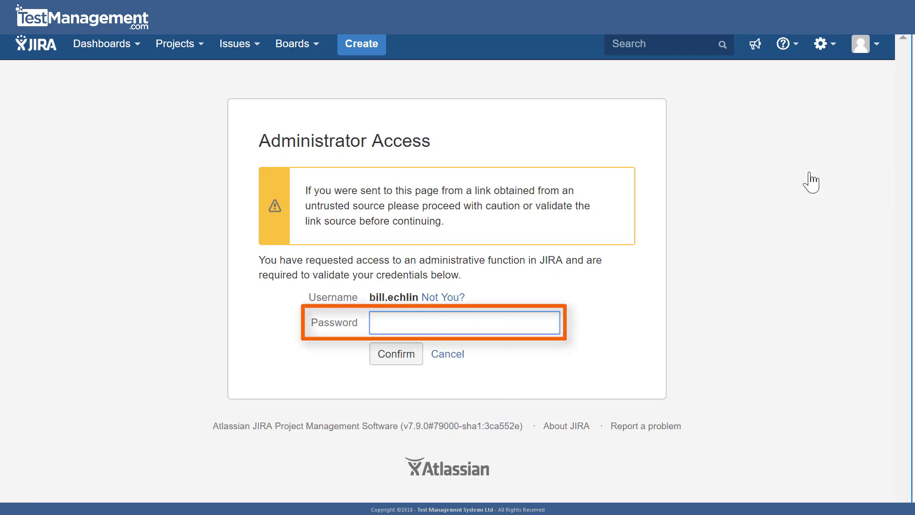
{"action": "type", "text": "••••••••••"}
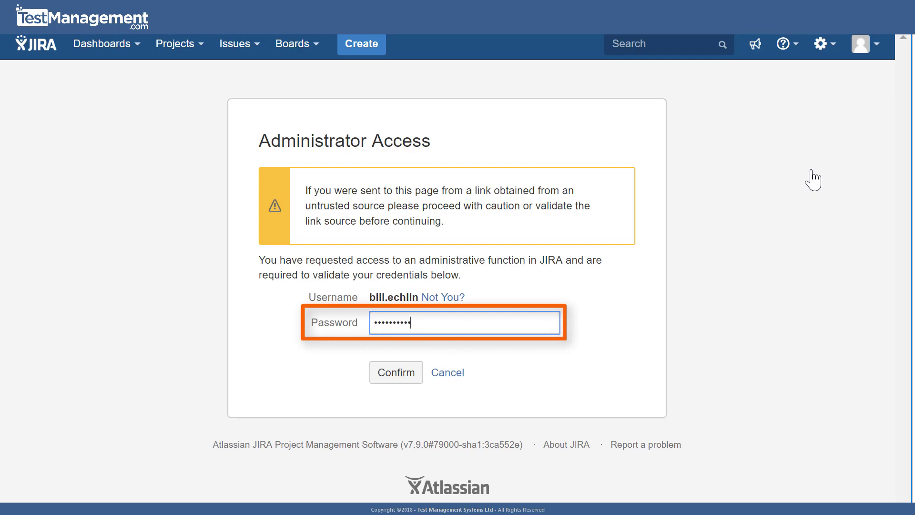
{"action": "key", "text": "Return"}
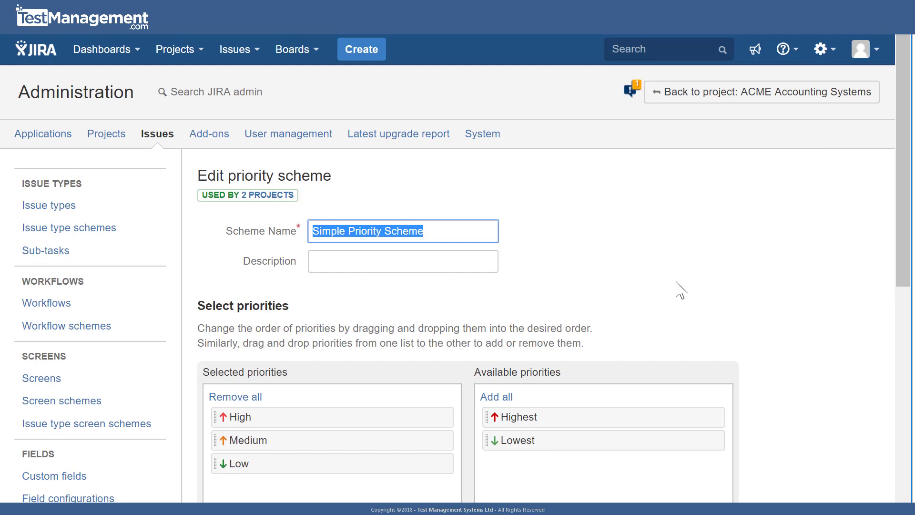
{"action": "scroll", "coordinate": [710, 255], "scroll_direction": "down", "scroll_amount": 4}
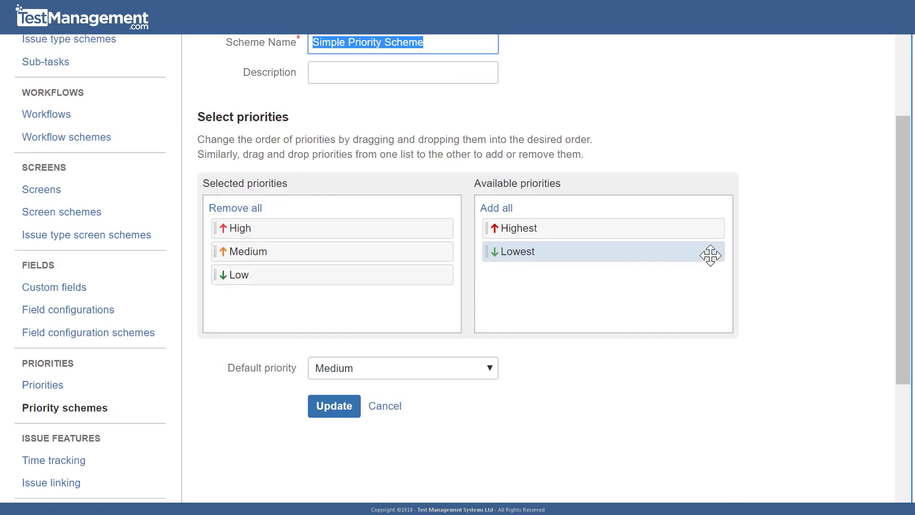
{"action": "scroll", "coordinate": [710, 255], "scroll_direction": "up", "scroll_amount": 2}
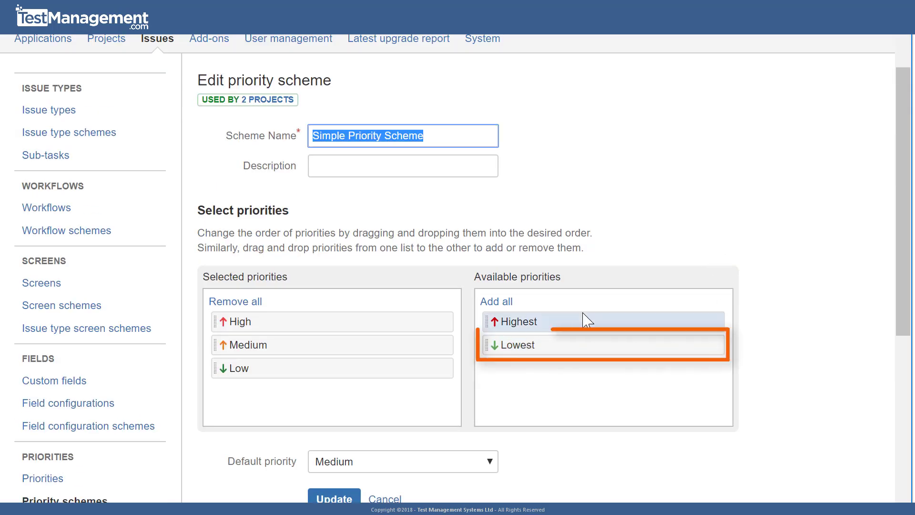
{"action": "mouse_move", "coordinate": [533, 347]}
{"action": "left_mouse_down"}
{"action": "mouse_move", "coordinate": [386, 406]}
{"action": "mouse_move", "coordinate": [313, 408]}
{"action": "mouse_move", "coordinate": [317, 419]}
{"action": "left_mouse_up"}
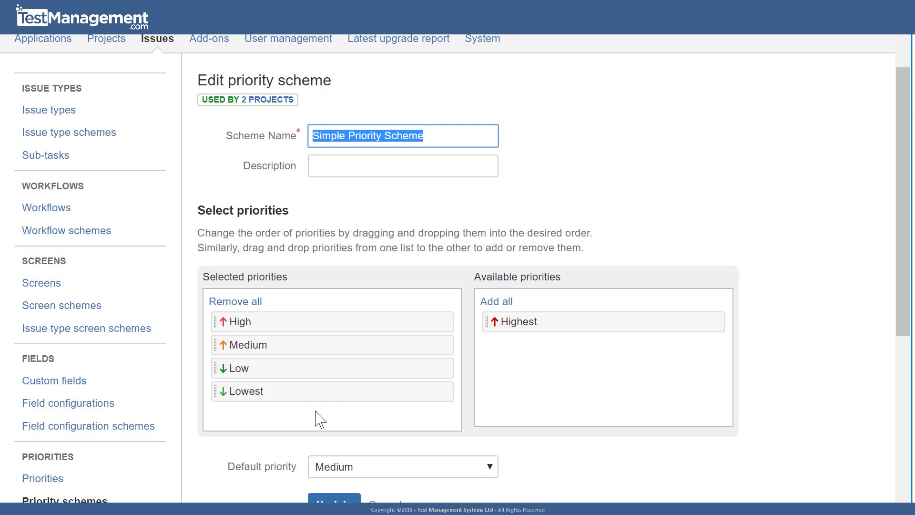
{"action": "left_click_drag", "start_coordinate": [515, 321], "coordinate": [303, 320]}
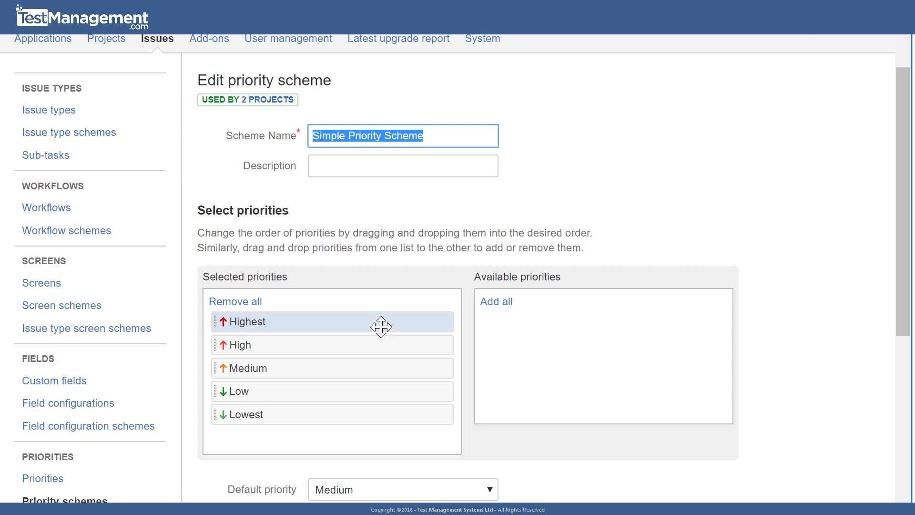
{"action": "scroll", "coordinate": [378, 419], "scroll_direction": "down", "scroll_amount": 2}
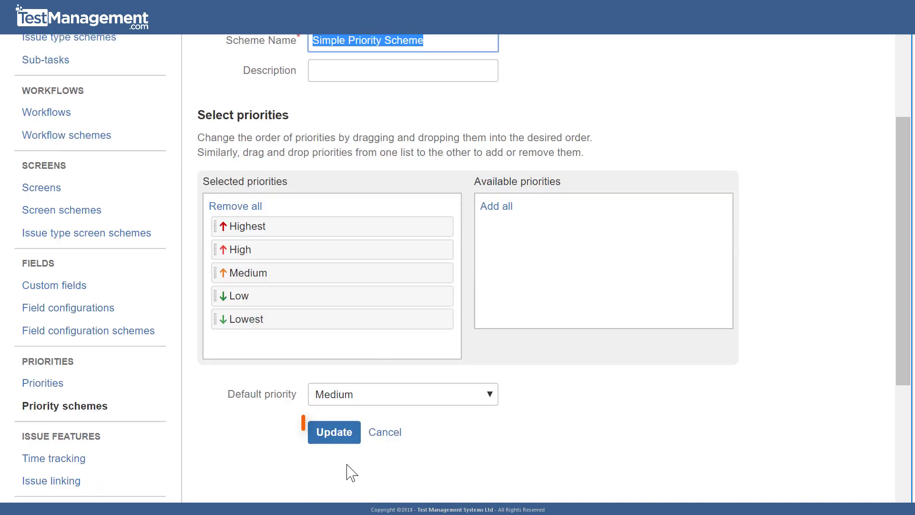
- Save the priority scheme and start a new issue, keeping Medium priority
{"action": "left_click", "coordinate": [329, 441]}
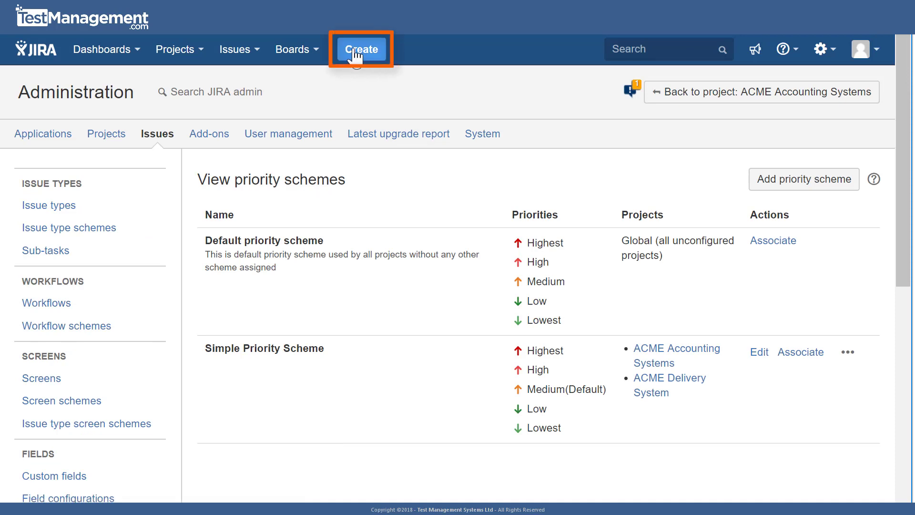
{"action": "left_click", "coordinate": [355, 51]}
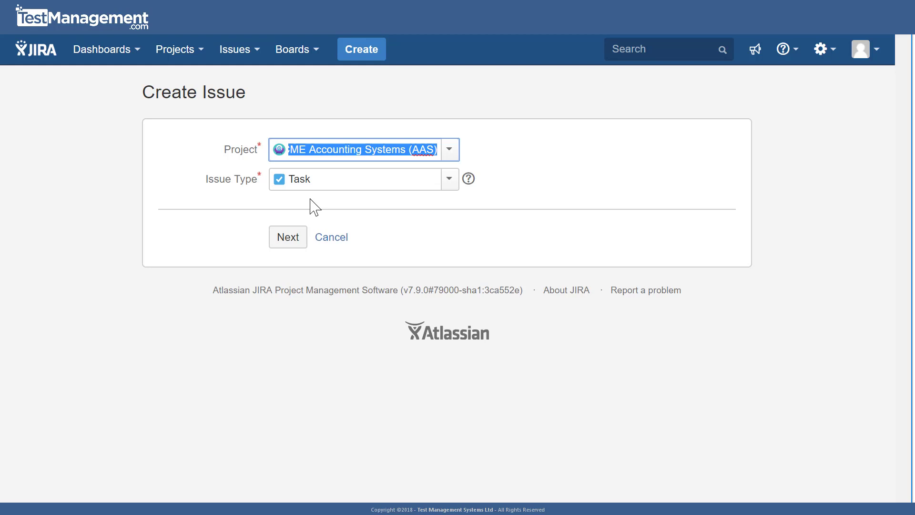
{"action": "left_click", "coordinate": [288, 236]}
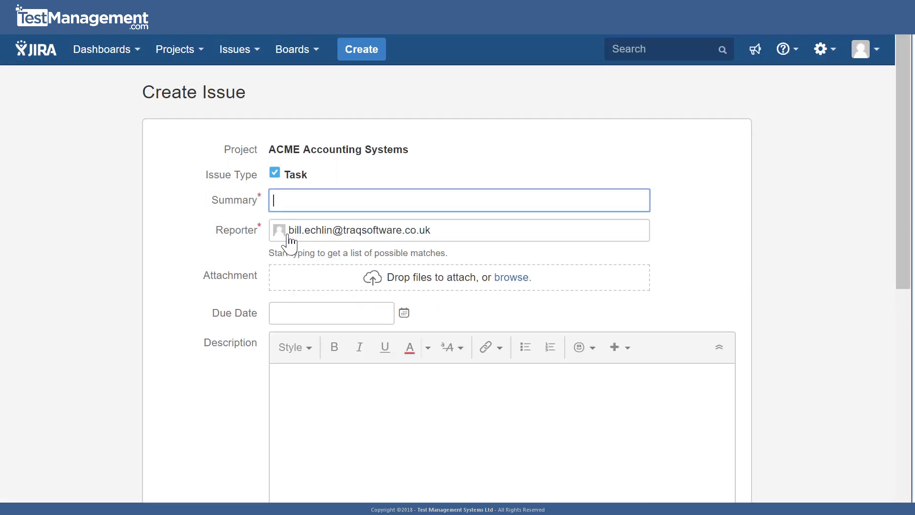
{"action": "scroll", "coordinate": [289, 240], "scroll_direction": "down", "scroll_amount": 10}
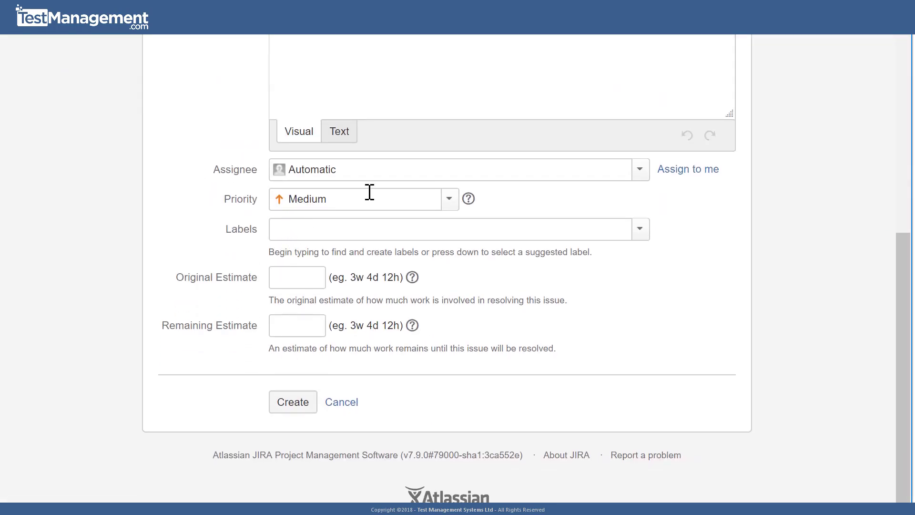
{"action": "left_click", "coordinate": [447, 199]}
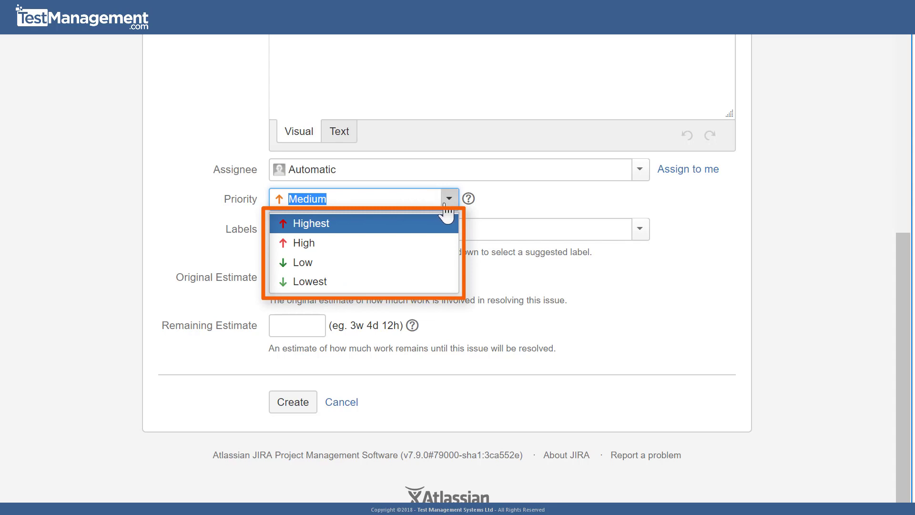
{"action": "left_click", "coordinate": [447, 200]}
{"action": "scroll", "coordinate": [444, 210], "scroll_direction": "up", "scroll_amount": 10}
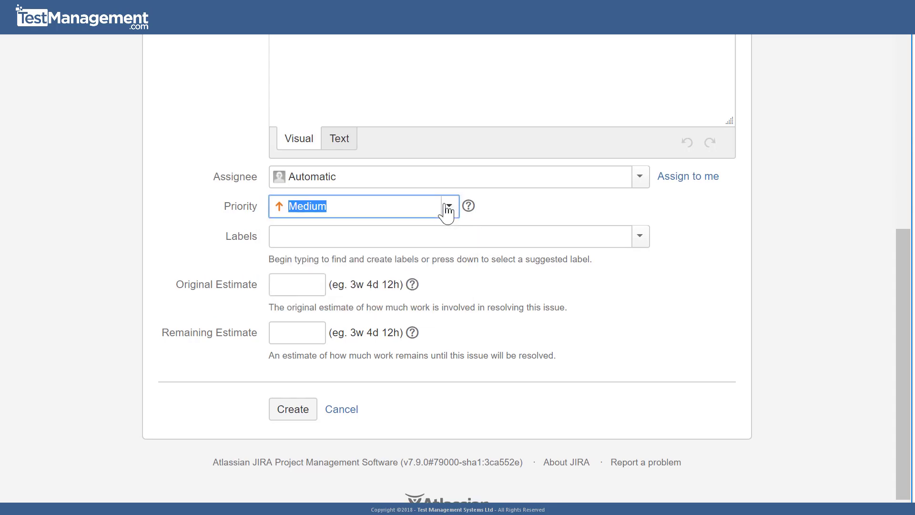
- Enter the summary 'Our 2nd new issue today' and move into the Labels field
{"action": "left_click", "coordinate": [408, 199]}
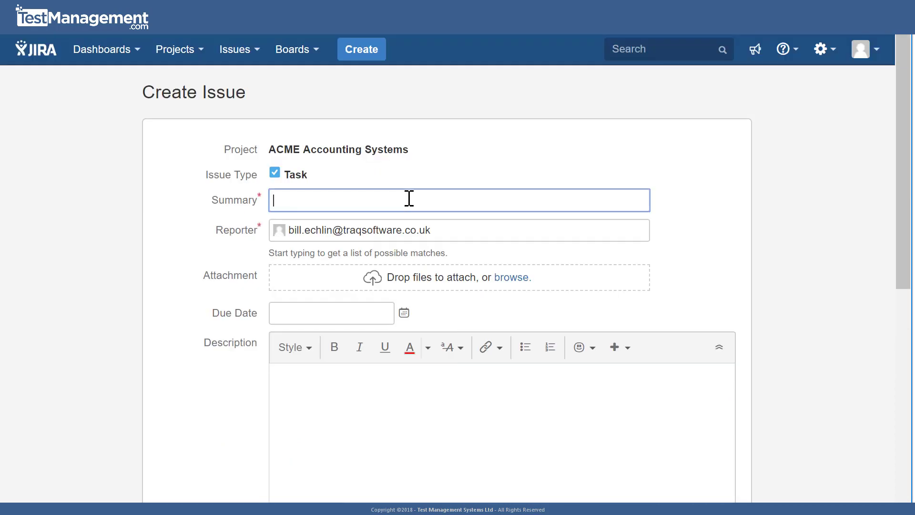
{"action": "type", "text": "Our 2nd new issue today"}
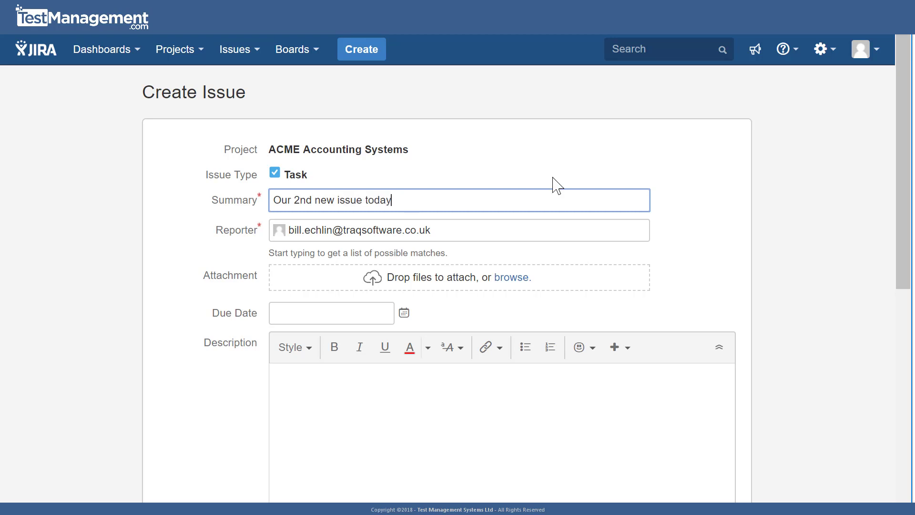
{"action": "scroll", "coordinate": [497, 266], "scroll_direction": "down", "scroll_amount": 4}
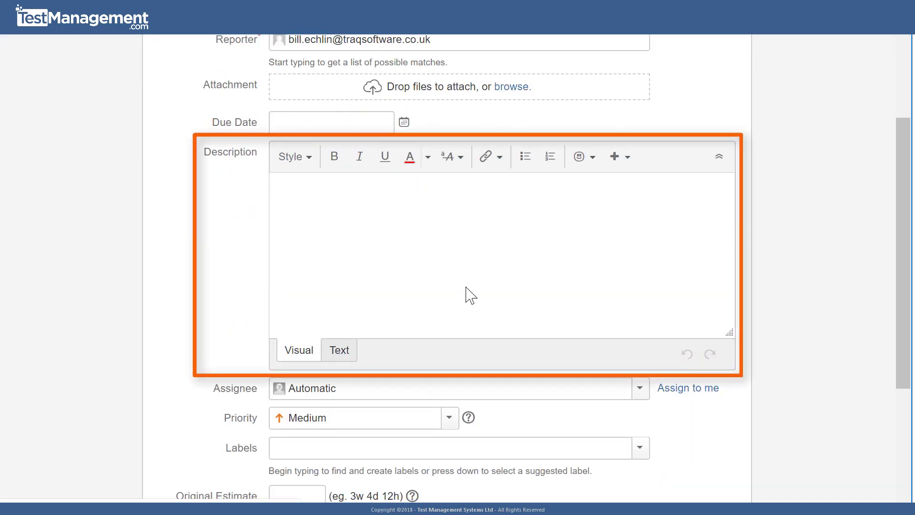
{"action": "scroll", "coordinate": [466, 294], "scroll_direction": "down", "scroll_amount": 4}
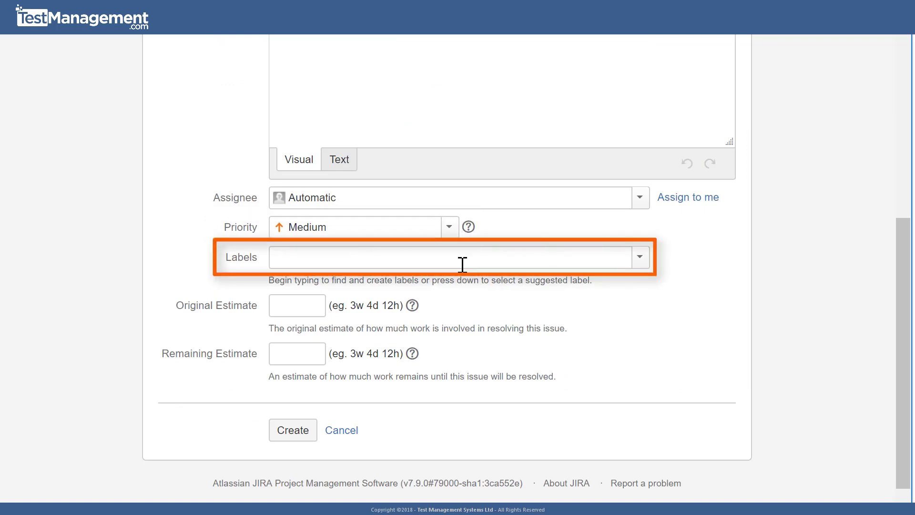
{"action": "left_click", "coordinate": [467, 258]}
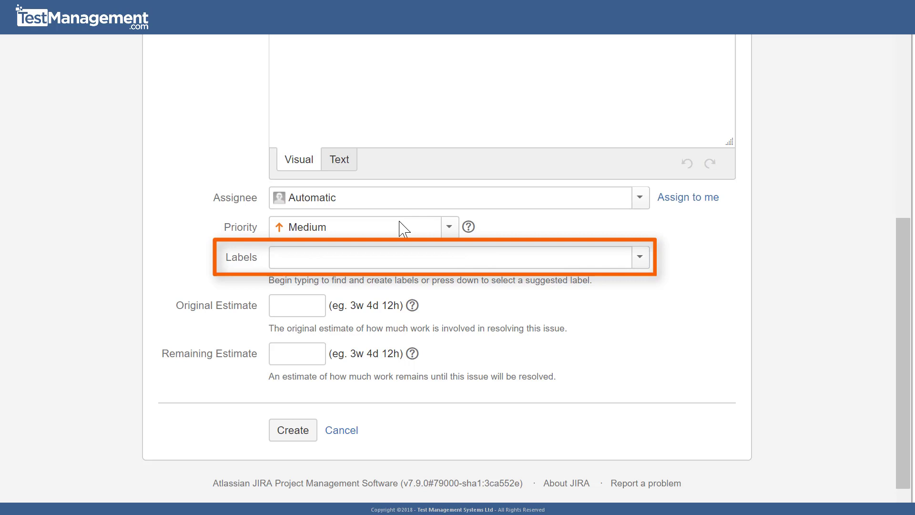
{"action": "left_click", "coordinate": [406, 262]}
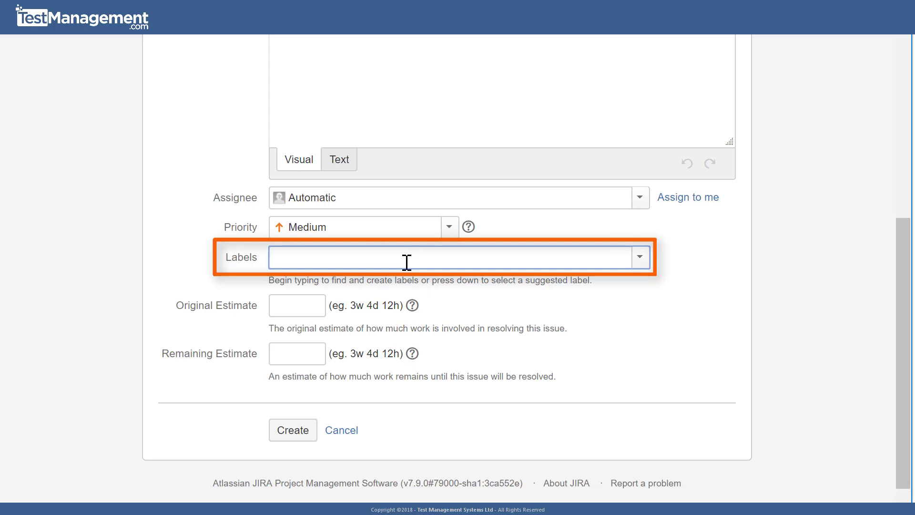
- Add the London label, add then remove Wibble, and create the issue
{"action": "type", "text": "Lon"}
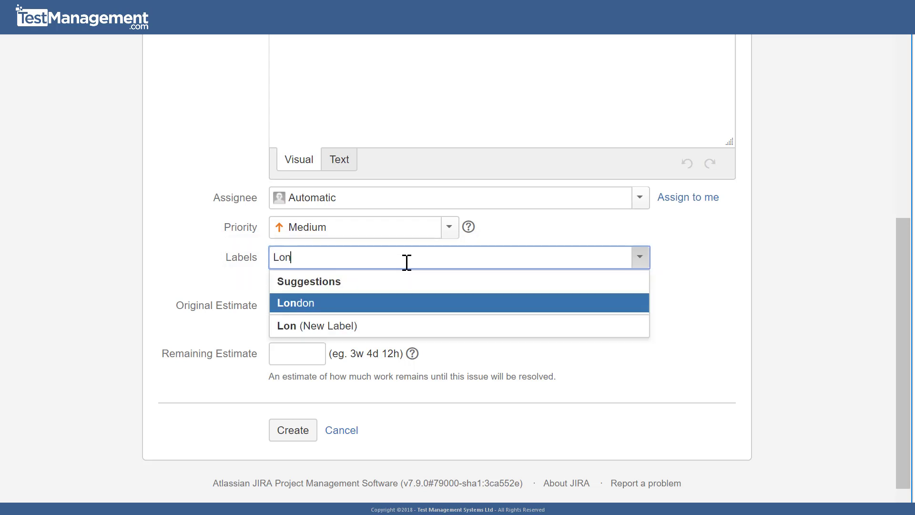
{"action": "type", "text": "don"}
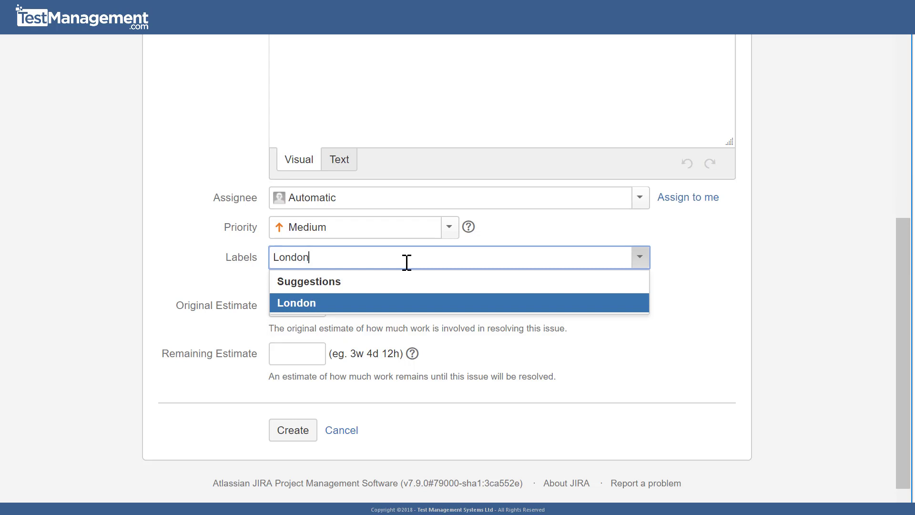
{"action": "key", "text": "Return"}
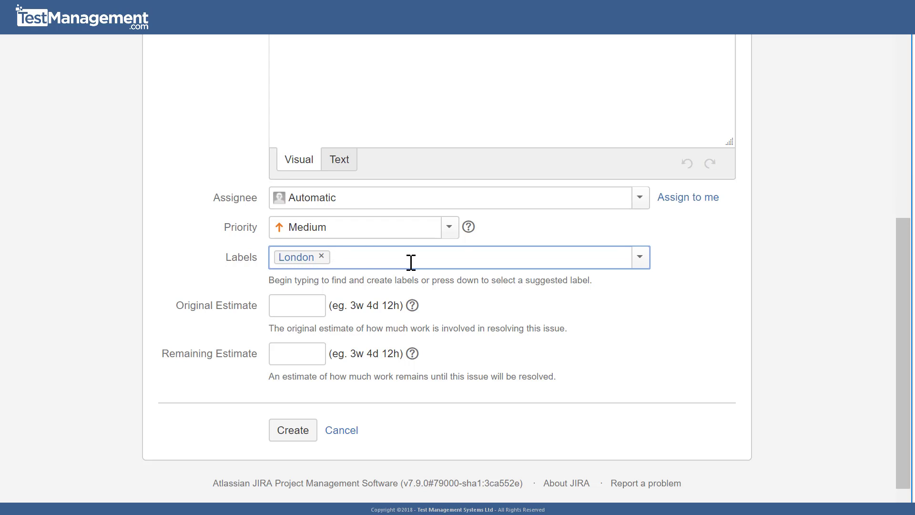
{"action": "type", "text": "Wibbl"}
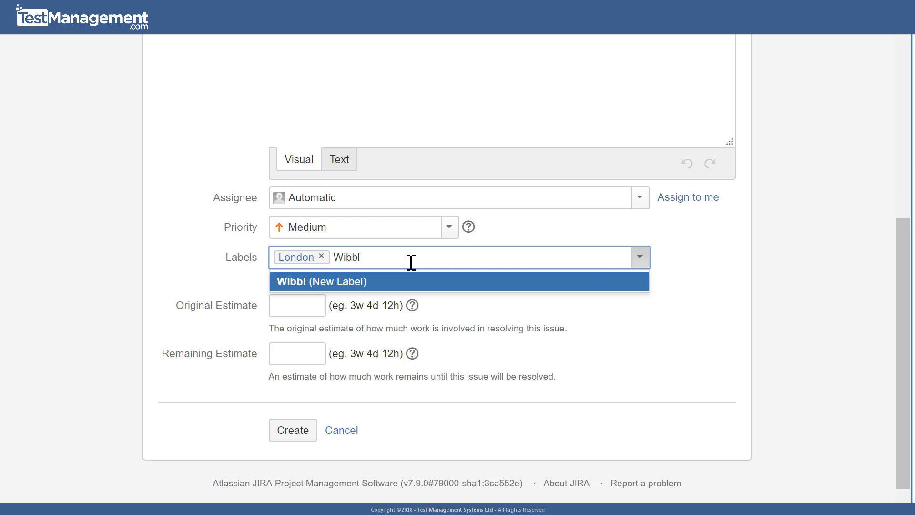
{"action": "type", "text": "e"}
{"action": "key", "text": "Tab"}
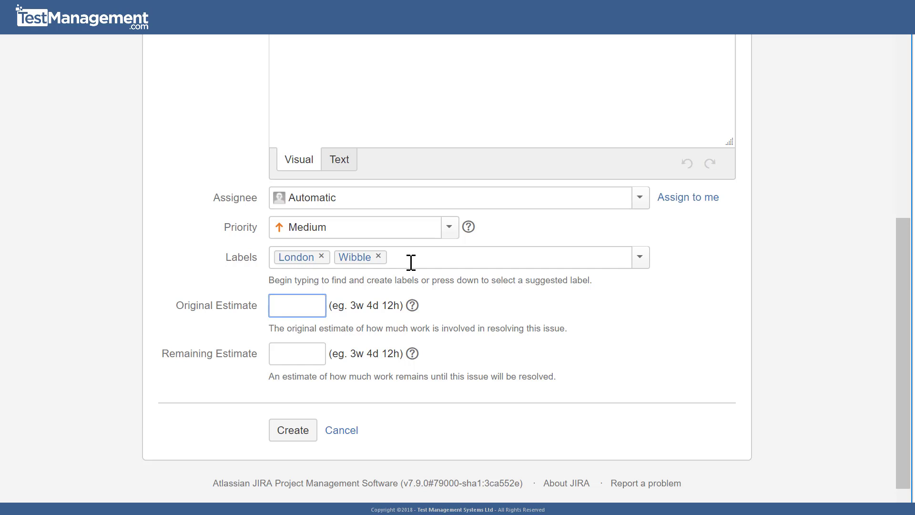
{"action": "left_click", "coordinate": [411, 261]}
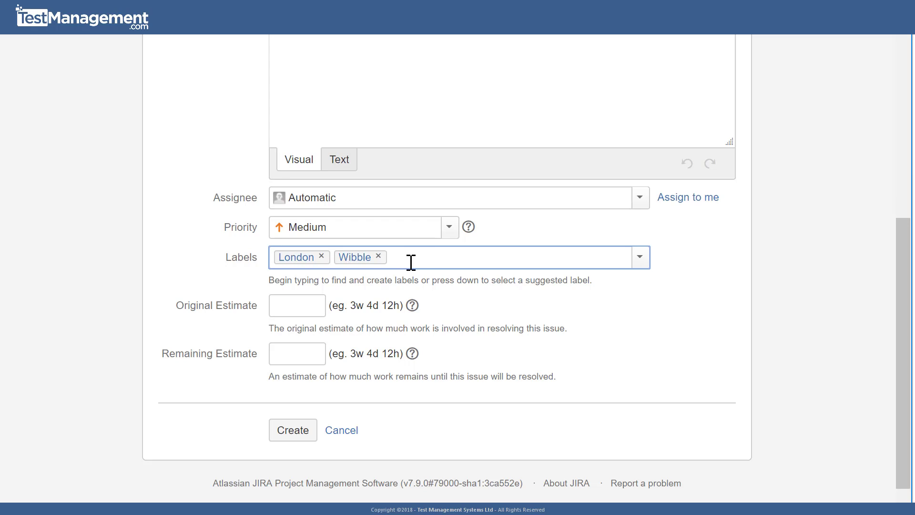
{"action": "key", "text": "BackSpace"}
{"action": "key", "text": "BackSpace"}
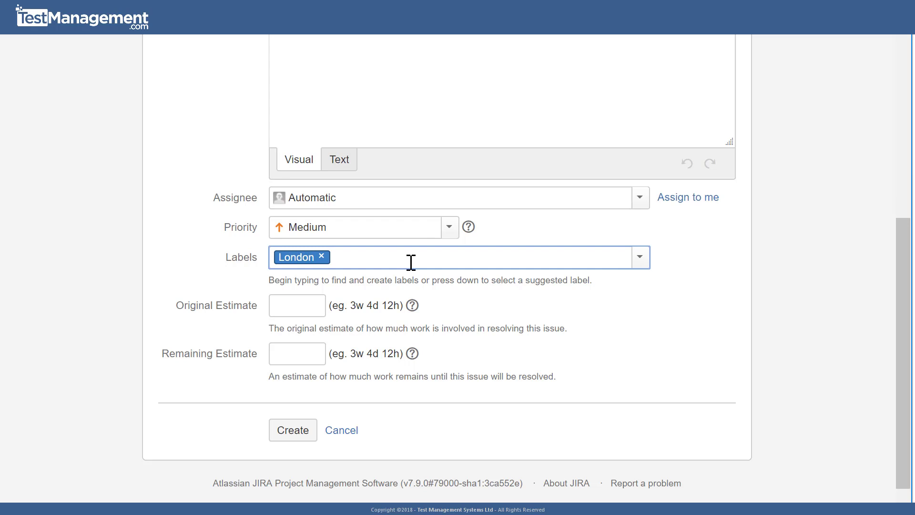
{"action": "left_click", "coordinate": [295, 431]}
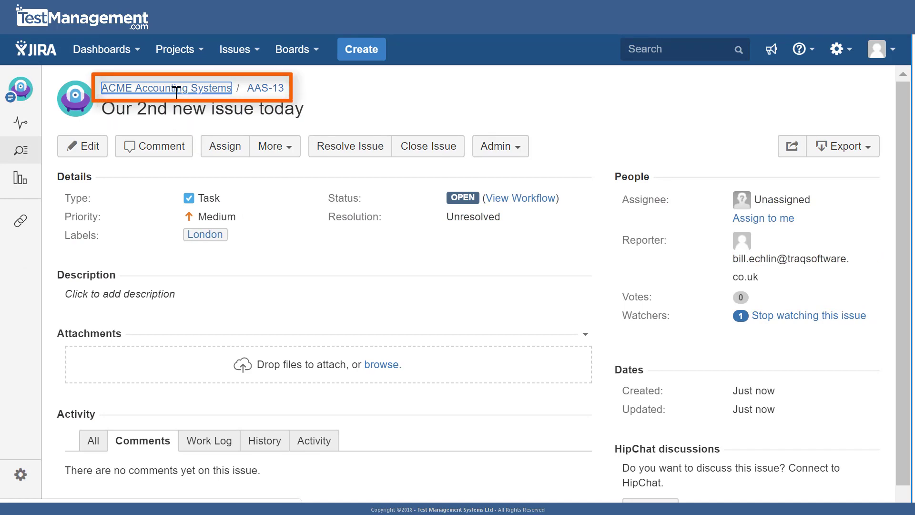
- Add a Label criterion to the issue search and filter to London
{"action": "left_click", "coordinate": [184, 91]}
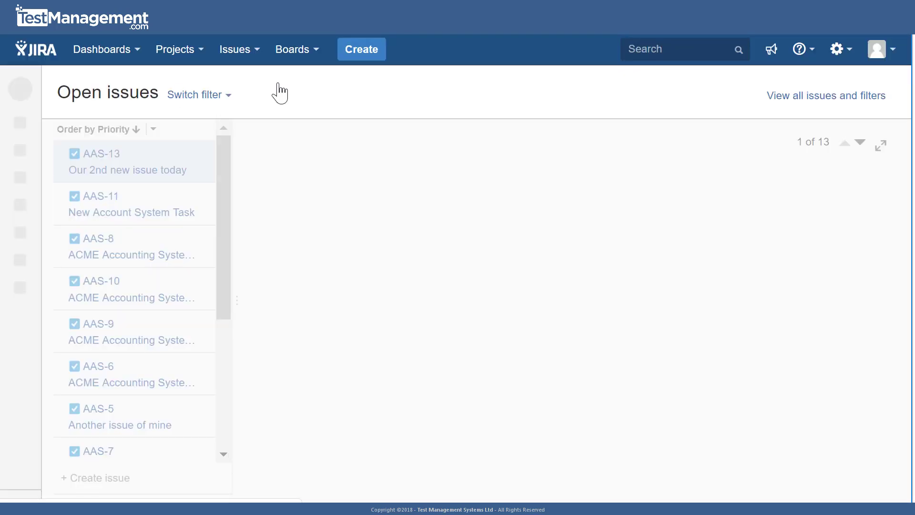
{"action": "left_click", "coordinate": [789, 98]}
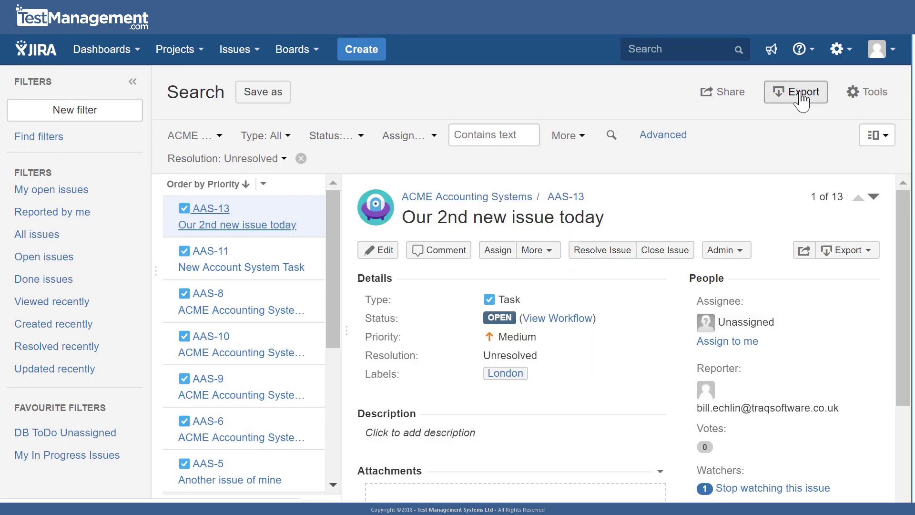
{"action": "left_click", "coordinate": [578, 137]}
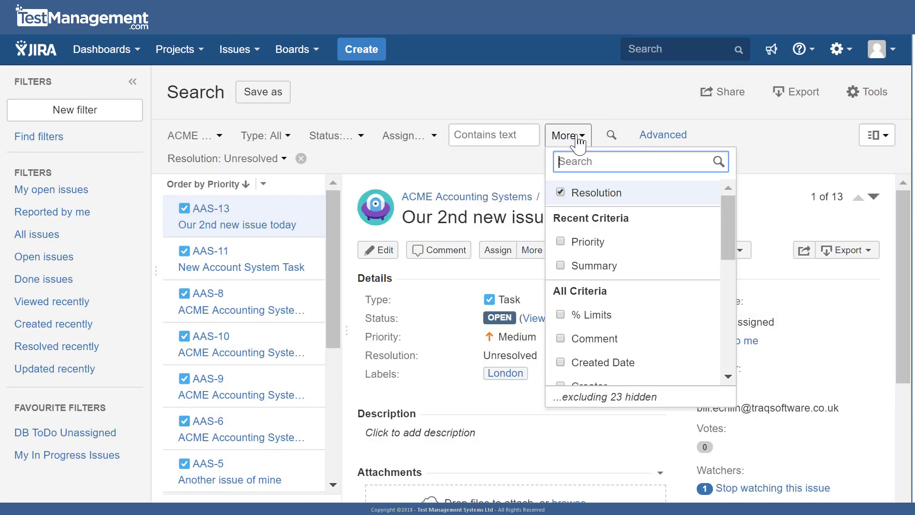
{"action": "scroll", "coordinate": [598, 291], "scroll_direction": "down", "scroll_amount": 5}
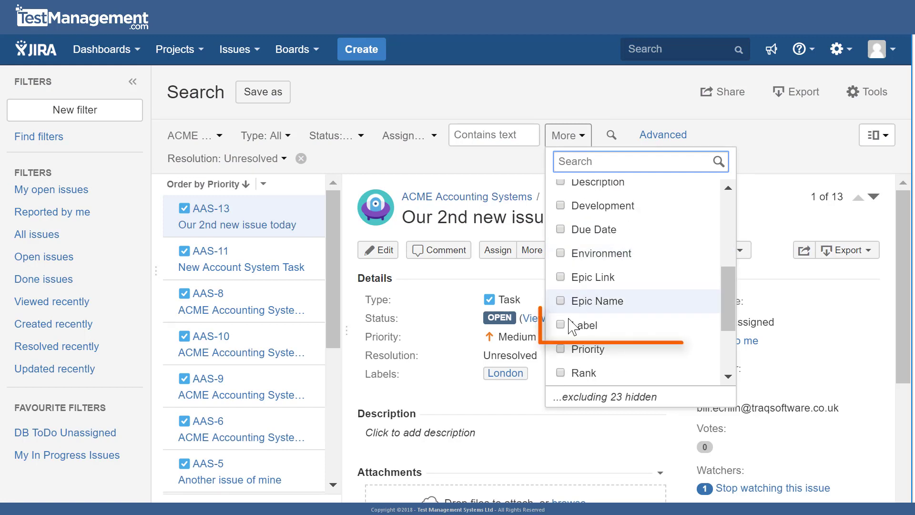
{"action": "left_click", "coordinate": [562, 329]}
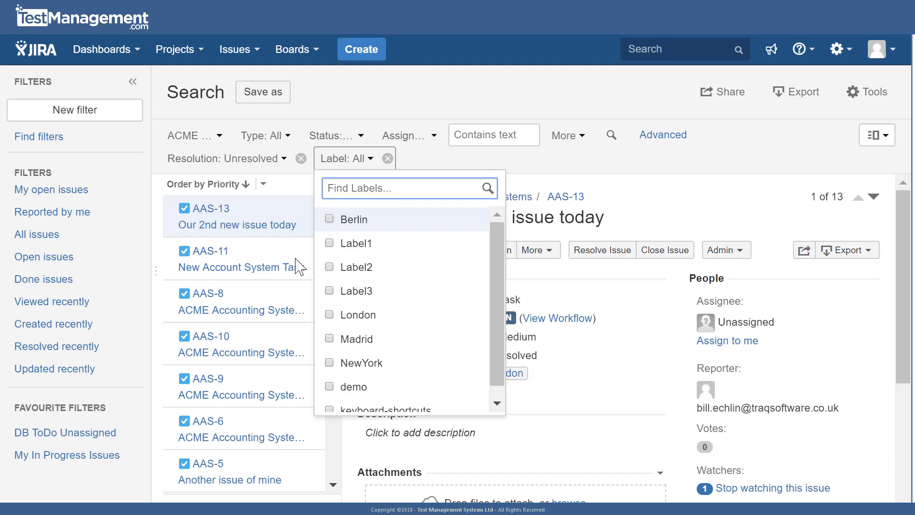
{"action": "left_click", "coordinate": [328, 315]}
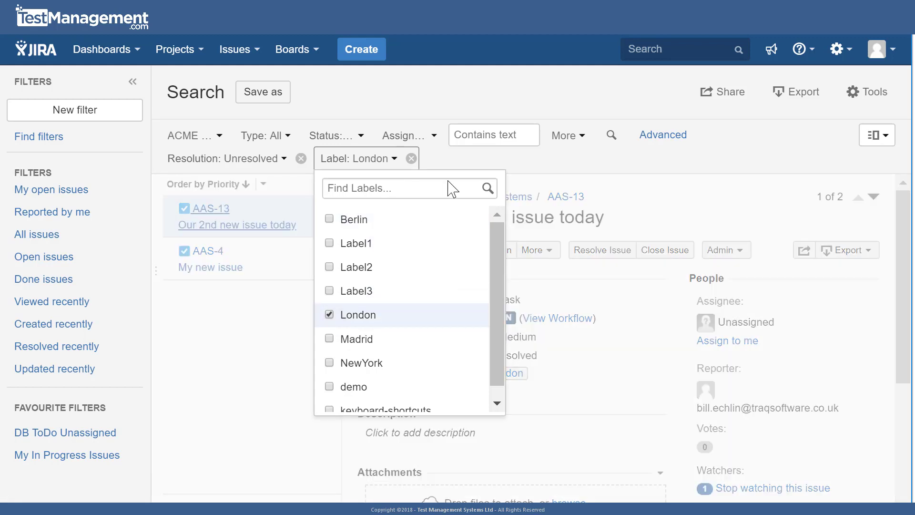
{"action": "left_click", "coordinate": [518, 165]}
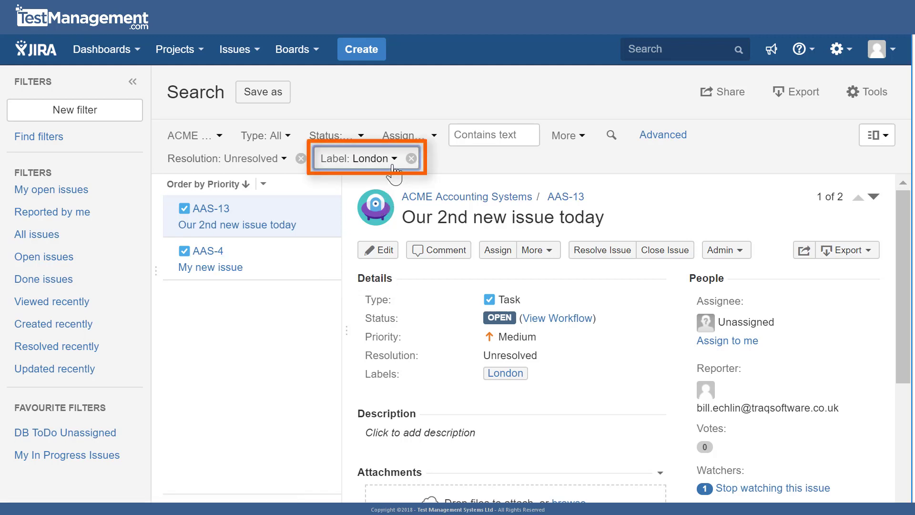
- Also include the keyboard-shortcuts label in the Label filter
{"action": "left_click", "coordinate": [392, 165]}
{"action": "scroll", "coordinate": [419, 307], "scroll_direction": "down", "scroll_amount": 1}
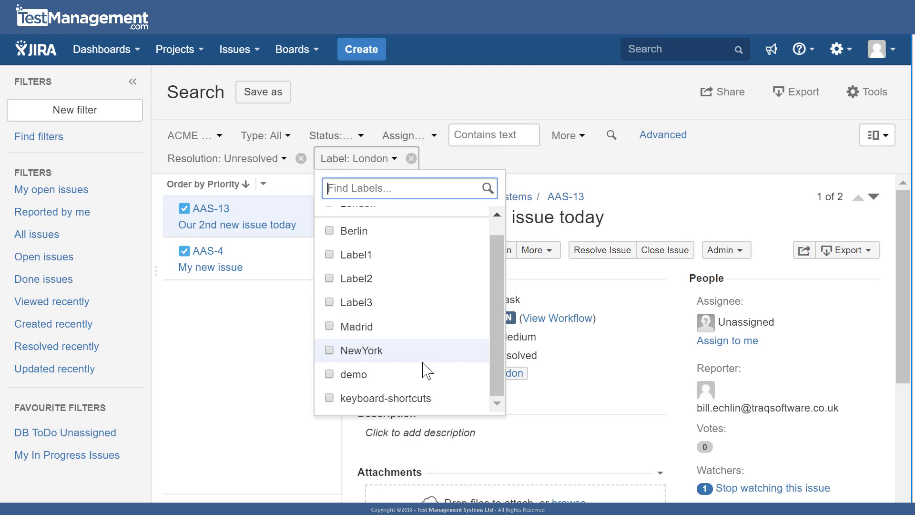
{"action": "left_click", "coordinate": [333, 402]}
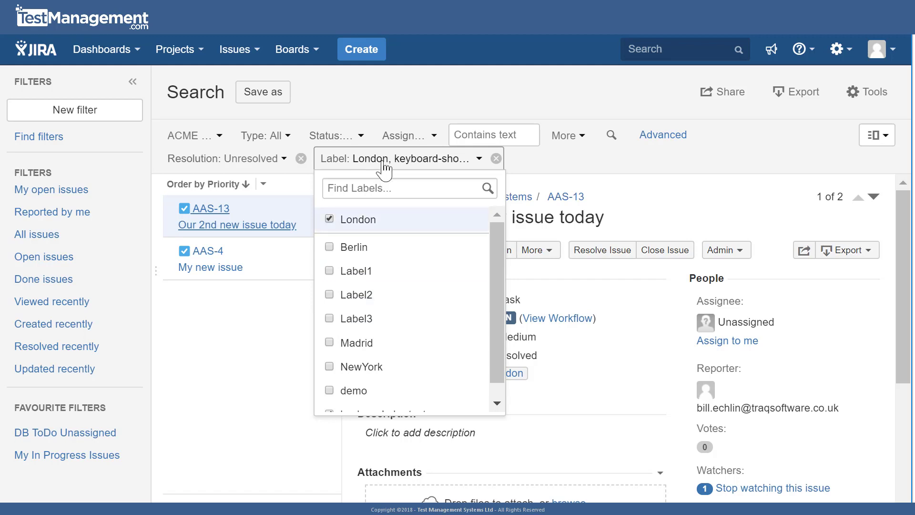
{"action": "left_click", "coordinate": [541, 163]}
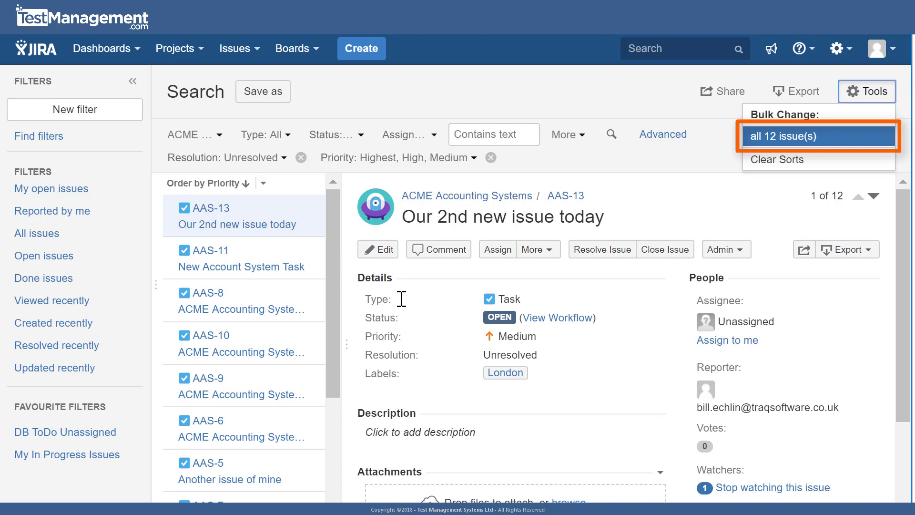
- Launch Bulk Change for all 12 filtered issues
{"action": "key", "text": "Escape"}
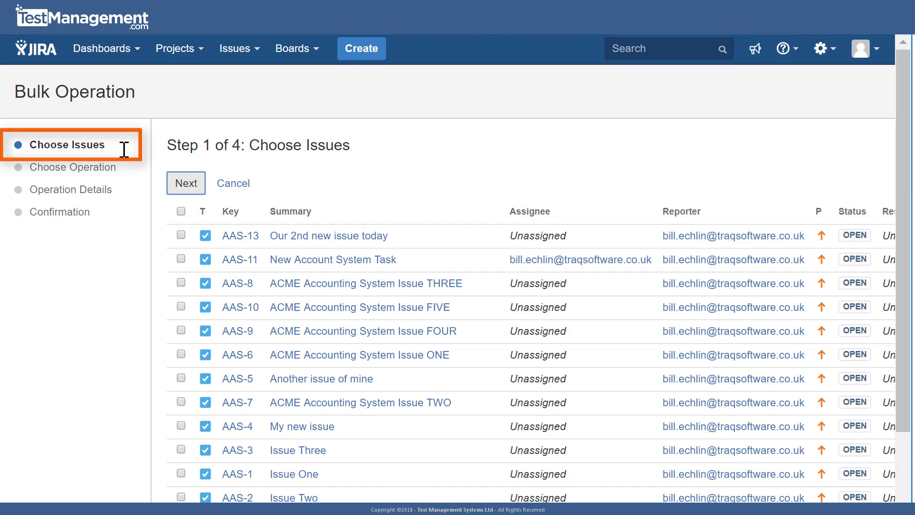
- Select all 12 issues and choose the Edit Issues bulk operation
{"action": "left_click", "coordinate": [181, 211]}
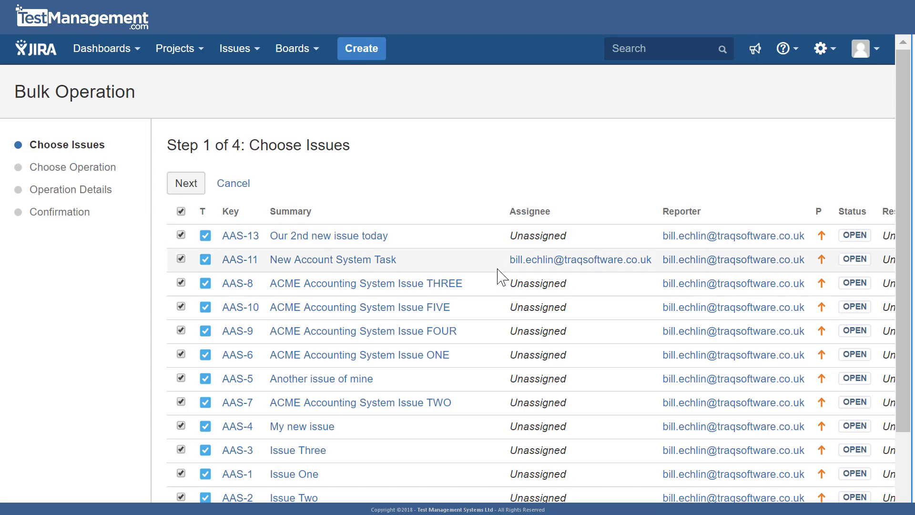
{"action": "scroll", "coordinate": [447, 269], "scroll_direction": "right", "scroll_amount": 6}
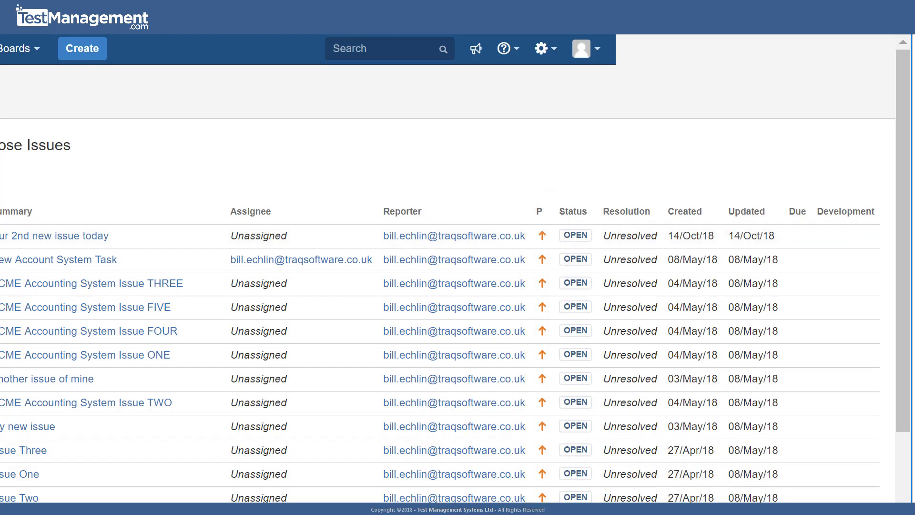
{"action": "scroll", "coordinate": [448, 269], "scroll_direction": "left", "scroll_amount": 6}
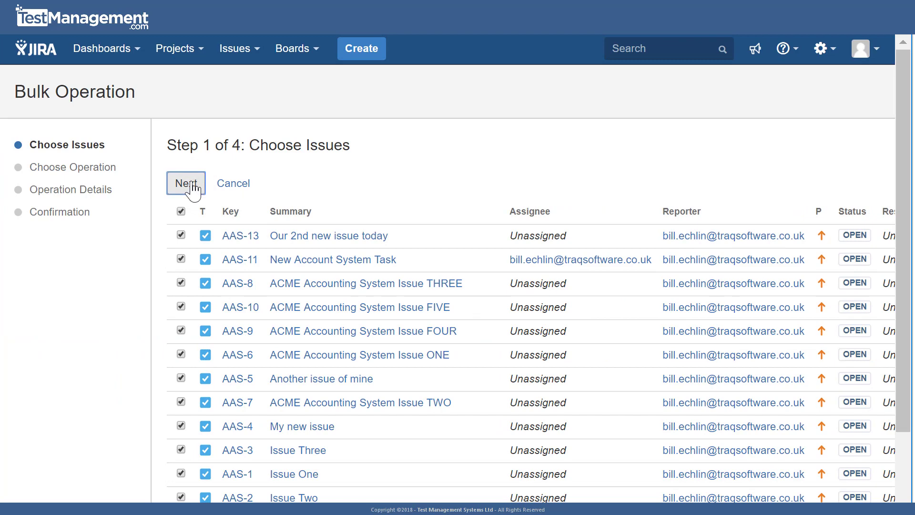
{"action": "left_click", "coordinate": [186, 183]}
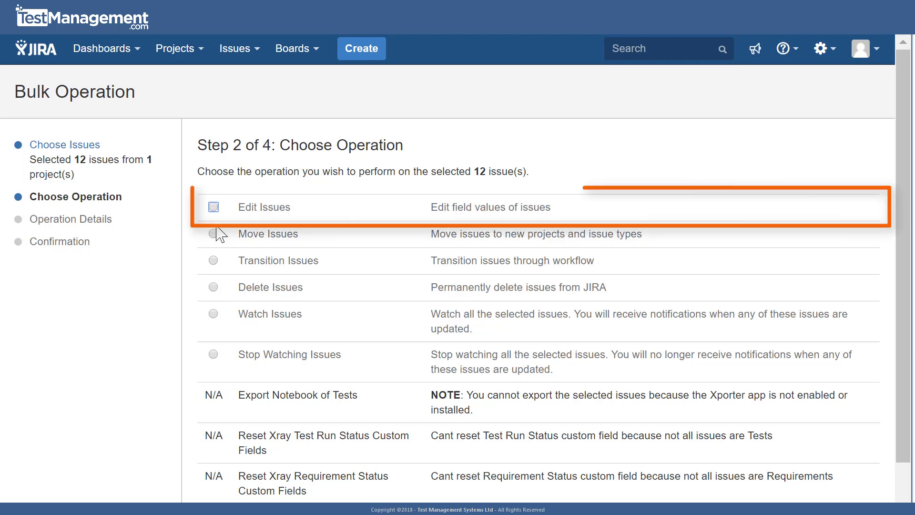
{"action": "left_click", "coordinate": [213, 208]}
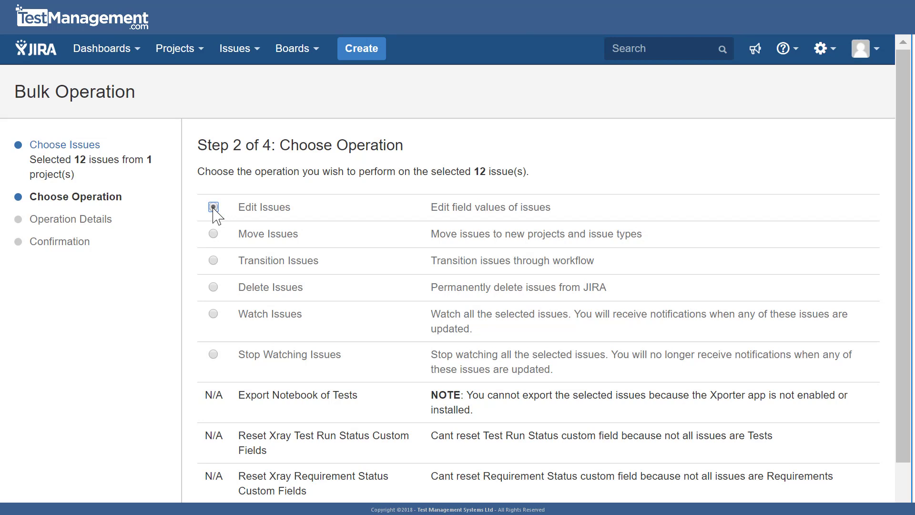
{"action": "scroll", "coordinate": [213, 208], "scroll_direction": "down", "scroll_amount": 1}
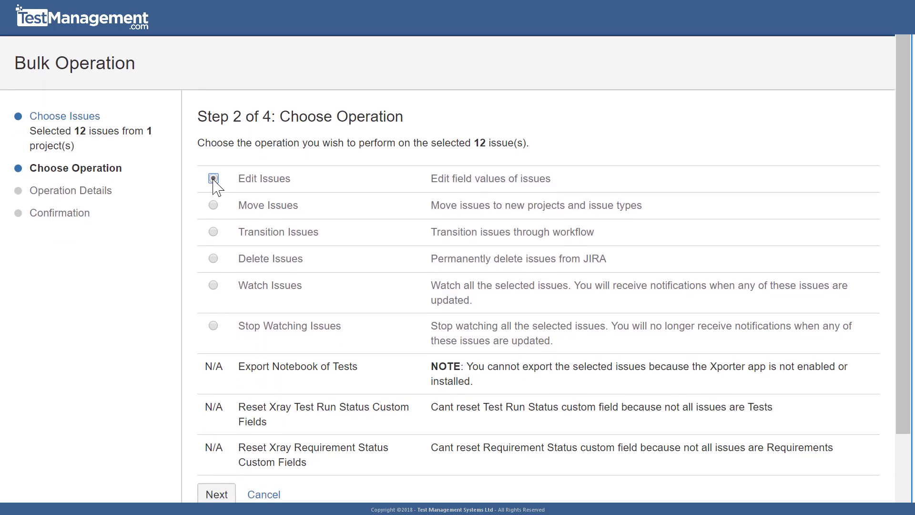
{"action": "left_click", "coordinate": [215, 476]}
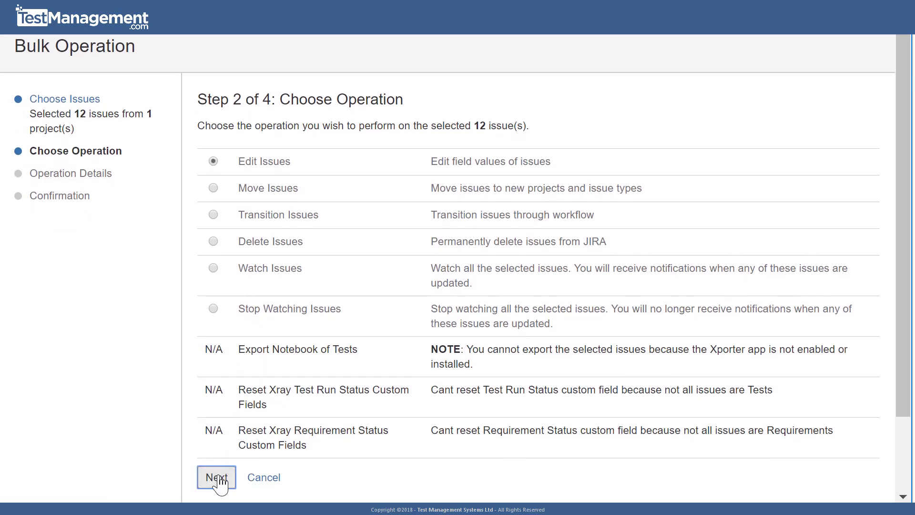
- Set Change Priority to Highest and add the new label Paris for the bulk edit
{"action": "scroll", "coordinate": [229, 239], "scroll_direction": "up", "scroll_amount": 1}
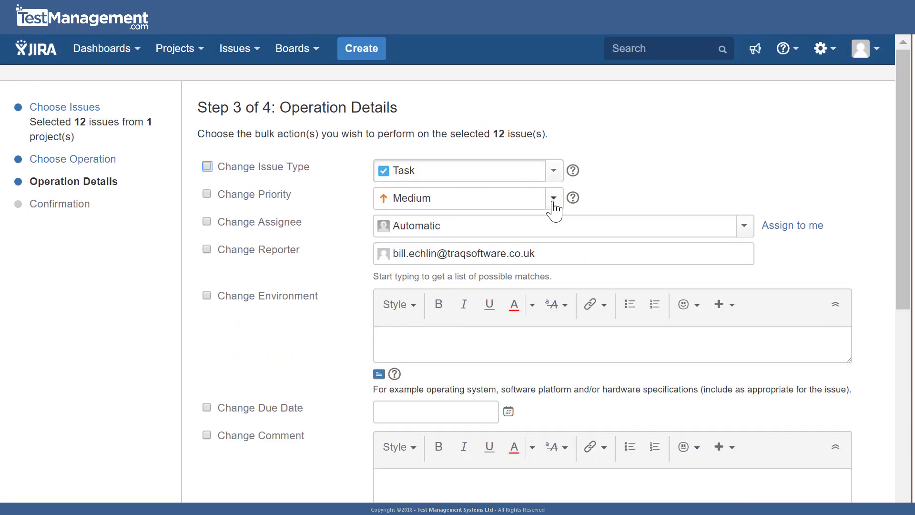
{"action": "left_click", "coordinate": [554, 204]}
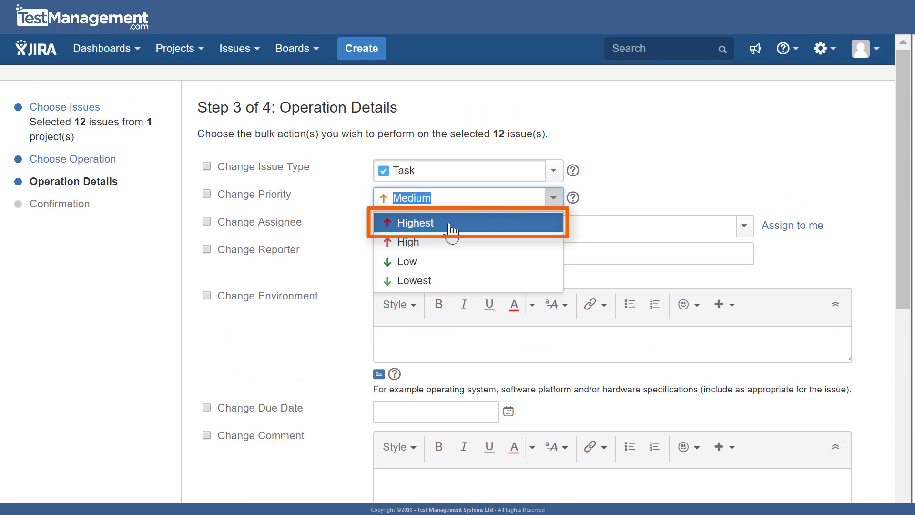
{"action": "left_click", "coordinate": [449, 227]}
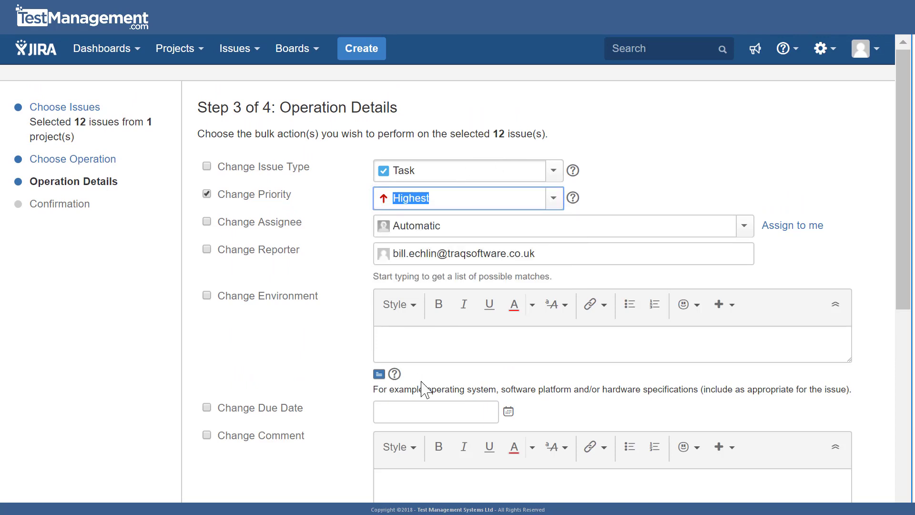
{"action": "scroll", "coordinate": [426, 389], "scroll_direction": "down", "scroll_amount": 6}
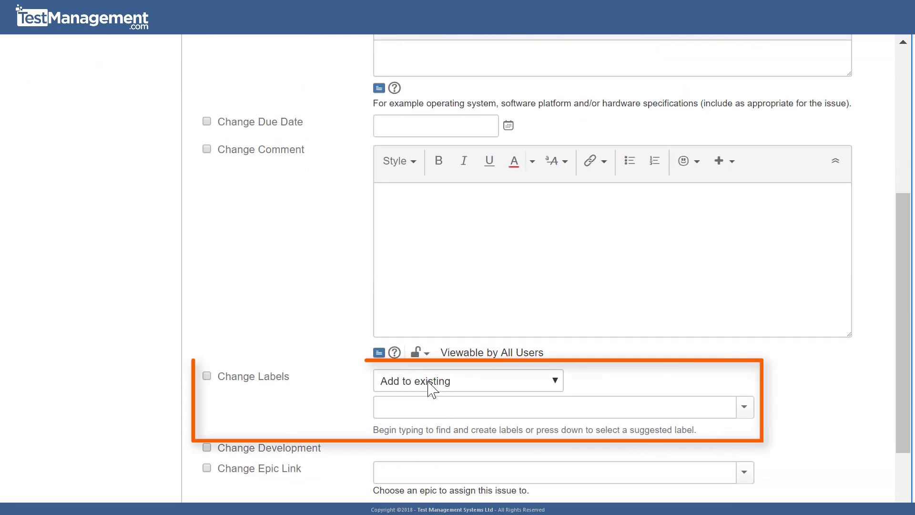
{"action": "left_click", "coordinate": [470, 409]}
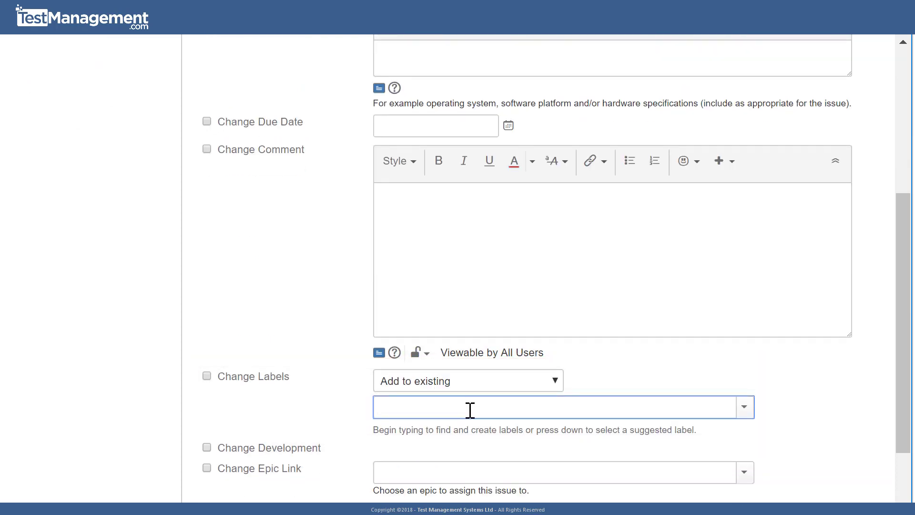
{"action": "type", "text": "Paris"}
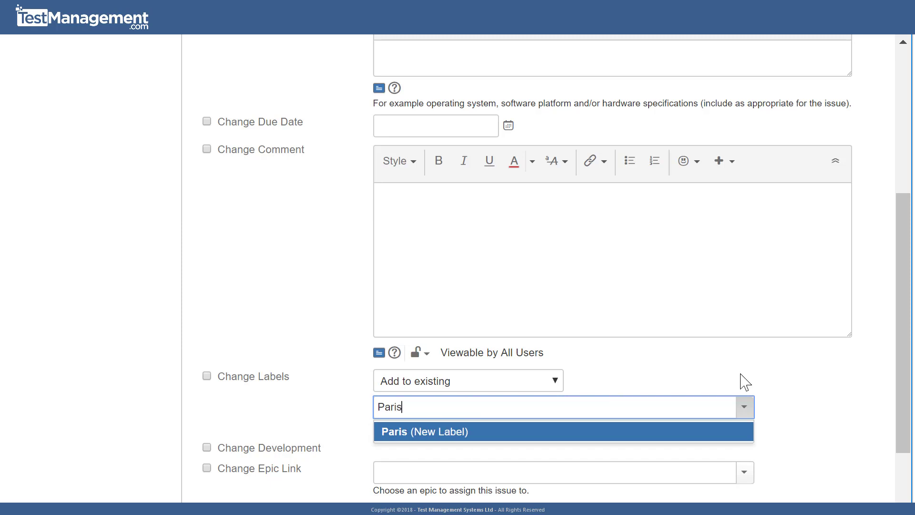
{"action": "scroll", "coordinate": [819, 414], "scroll_direction": "down", "scroll_amount": 3}
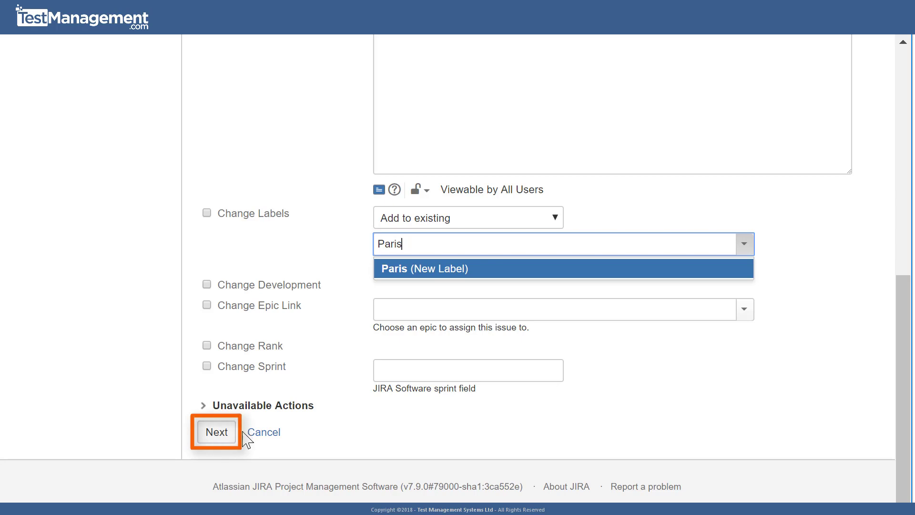
{"action": "left_click", "coordinate": [226, 437]}
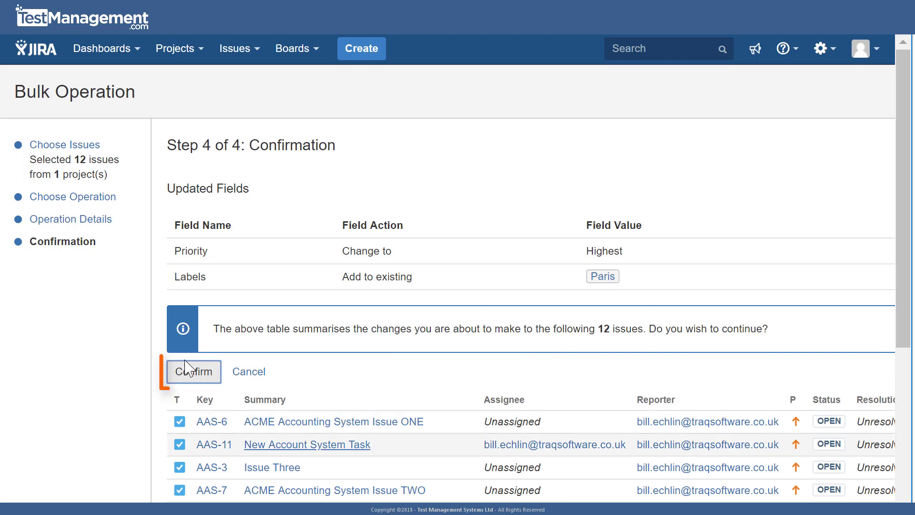
- Confirm the bulk edit giving all 12 ACME issues Highest priority and the Paris label, then return to the list
{"action": "left_click", "coordinate": [201, 380]}
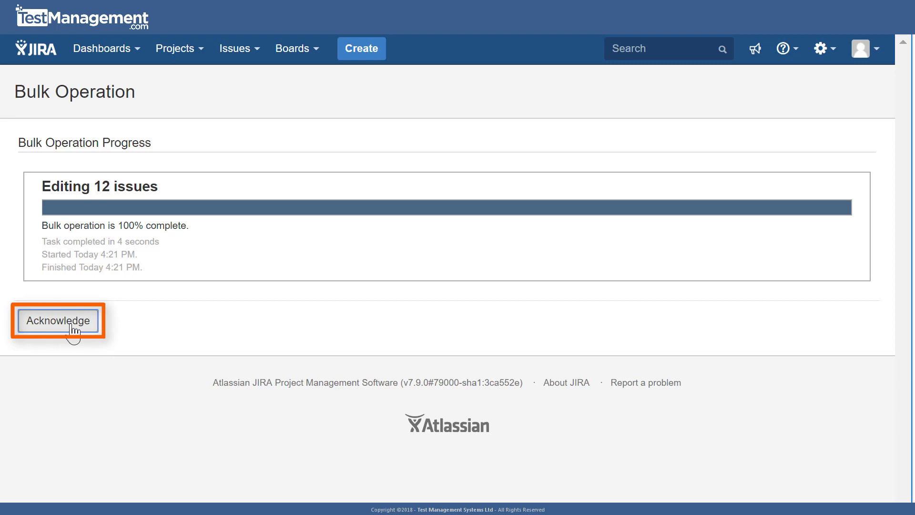
{"action": "left_click", "coordinate": [73, 328]}
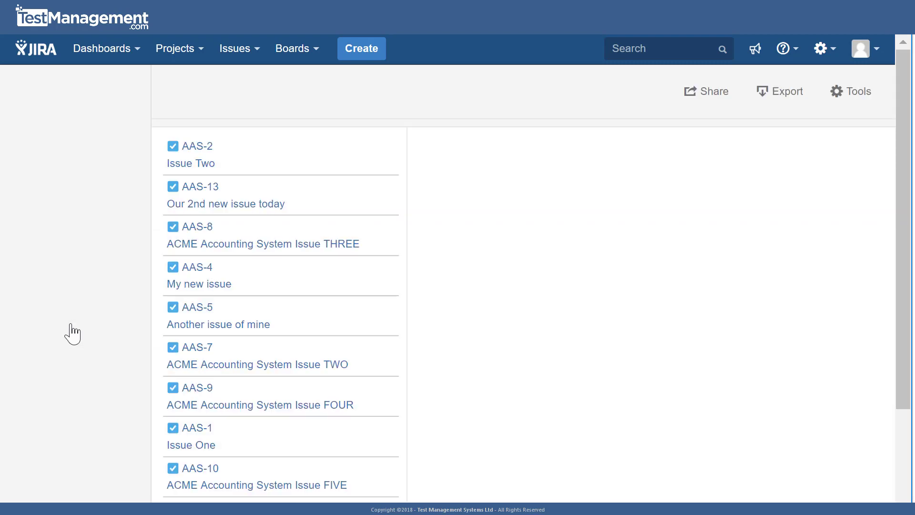